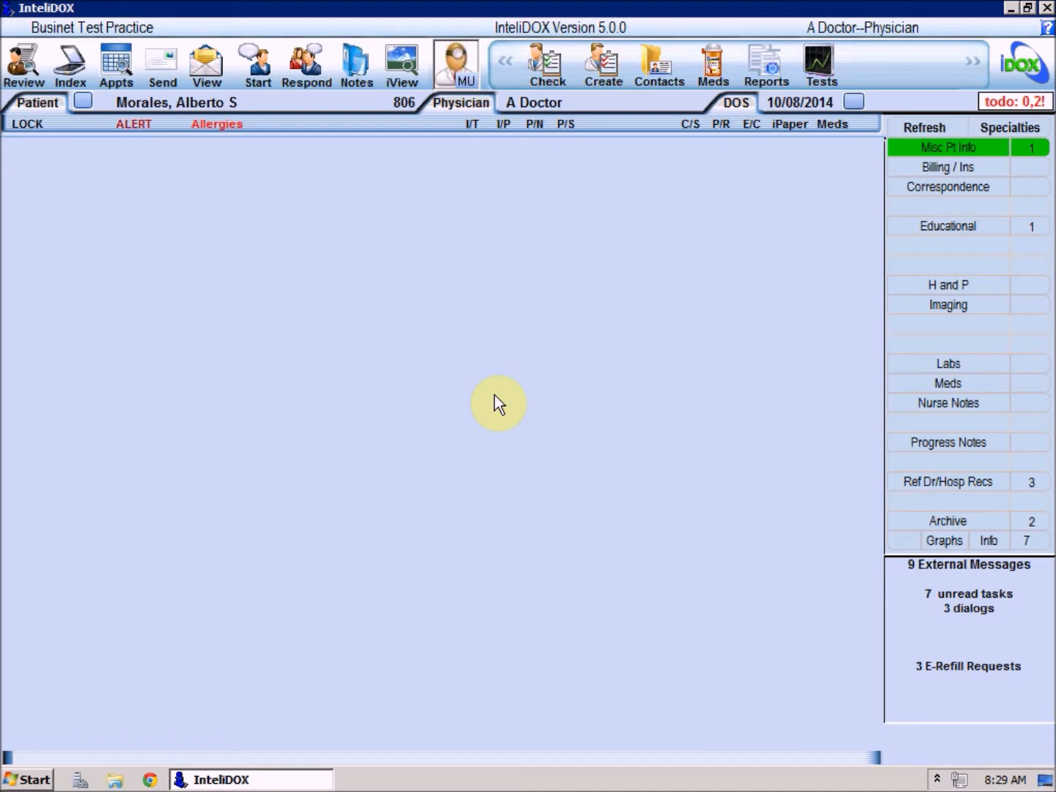
- Open the recently accessed patient's chart and start adding a portal user in Portal Users
{"action": "left_click", "coordinate": [80, 103]}
{"action": "double_click", "coordinate": [132, 221]}
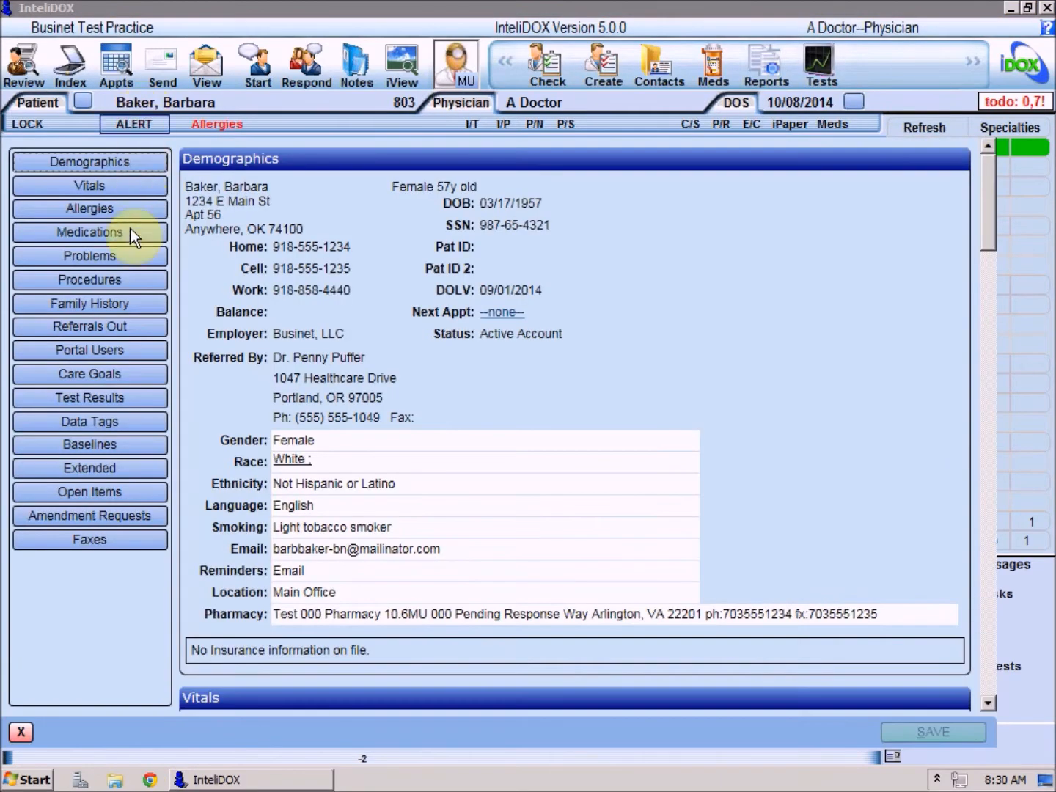
{"action": "left_click", "coordinate": [109, 351]}
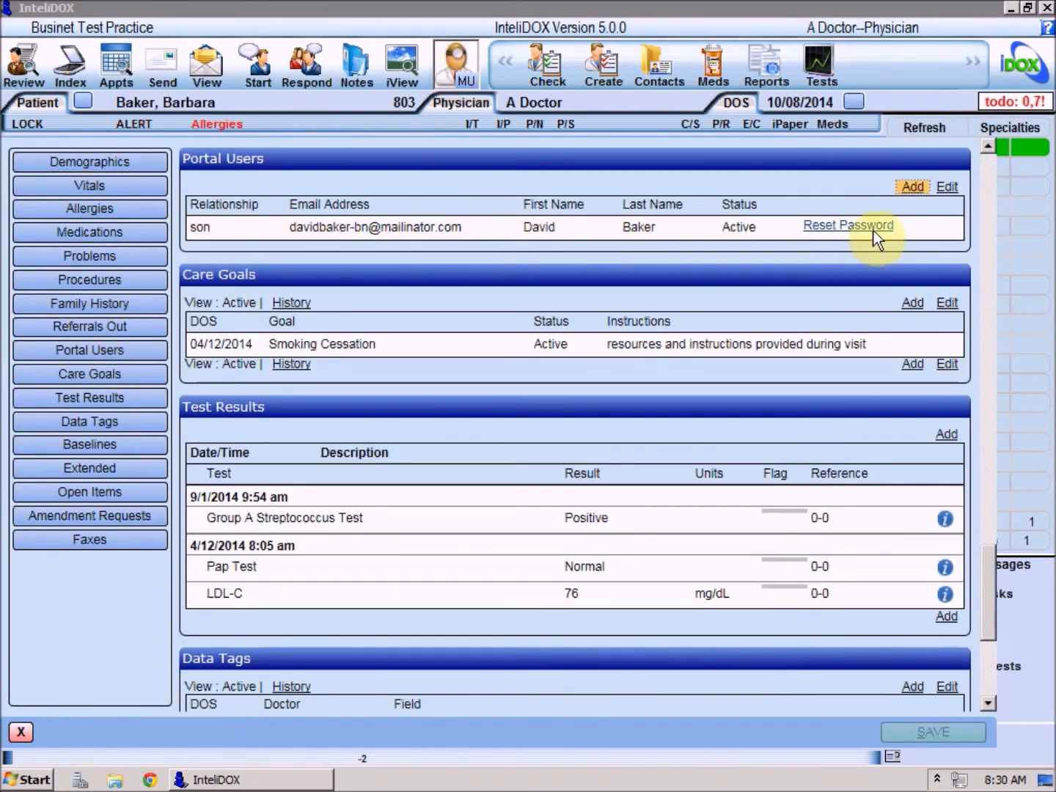
{"action": "left_click", "coordinate": [916, 188]}
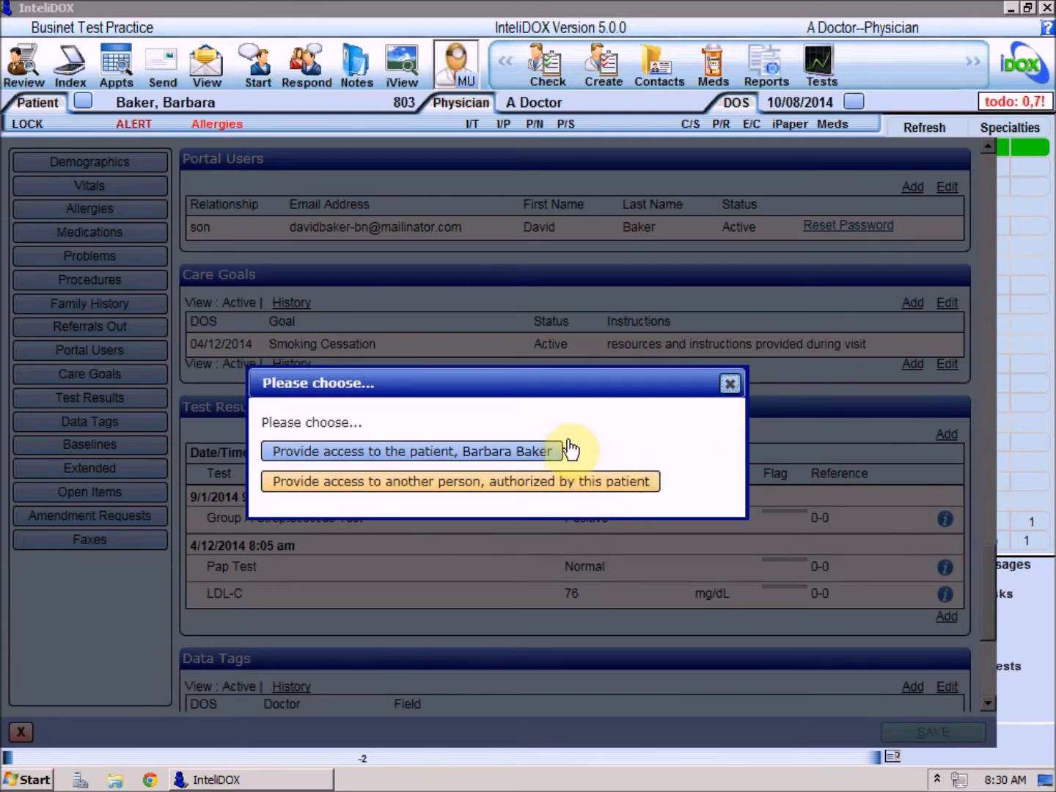
- Create a portal account for the patient herself, with a secret word, and send the invitation
{"action": "left_click", "coordinate": [543, 456]}
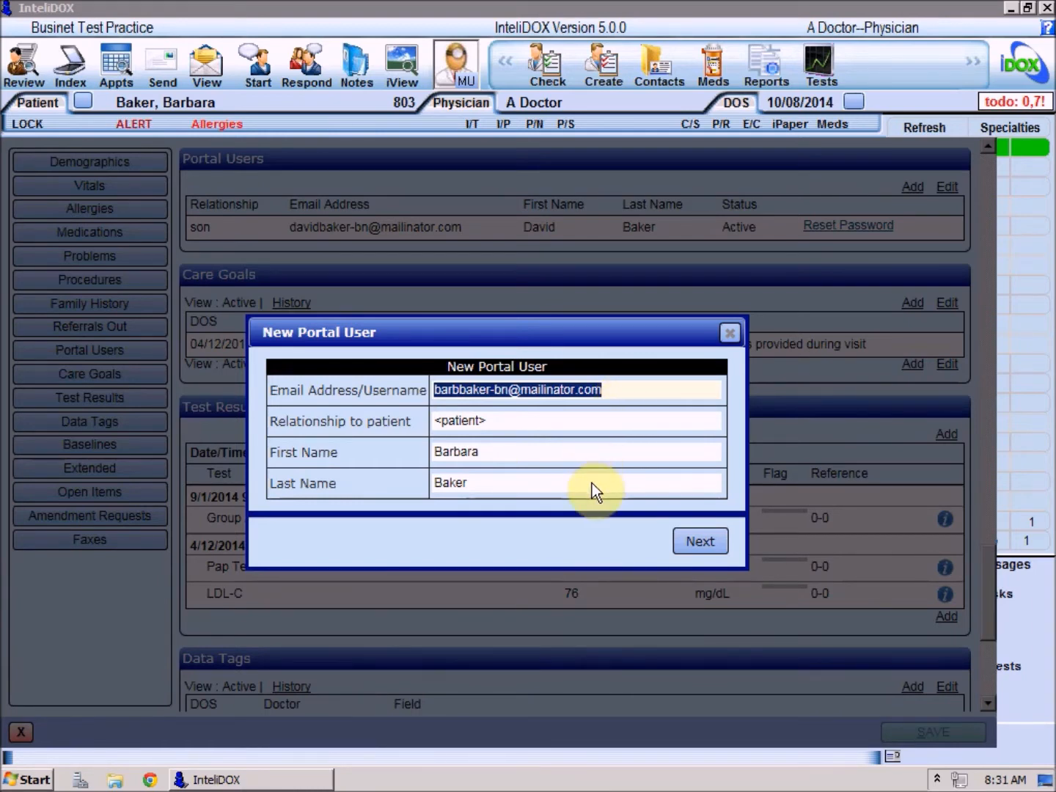
{"action": "left_click", "coordinate": [686, 544]}
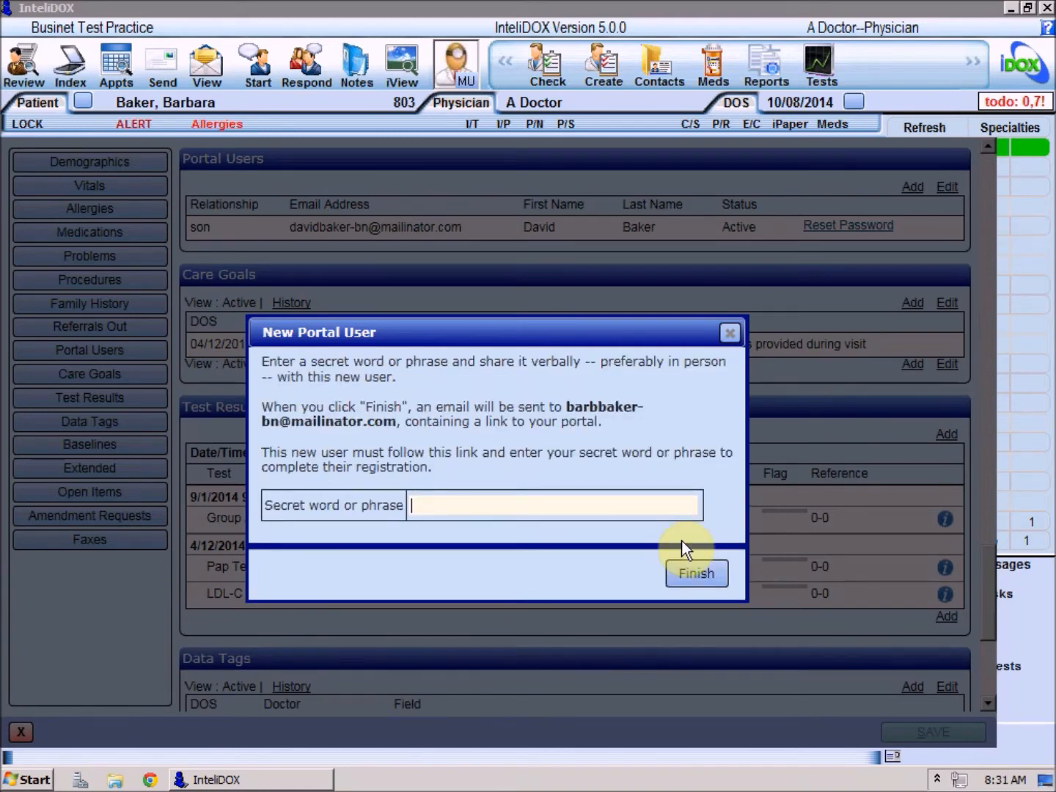
{"action": "left_click", "coordinate": [713, 585]}
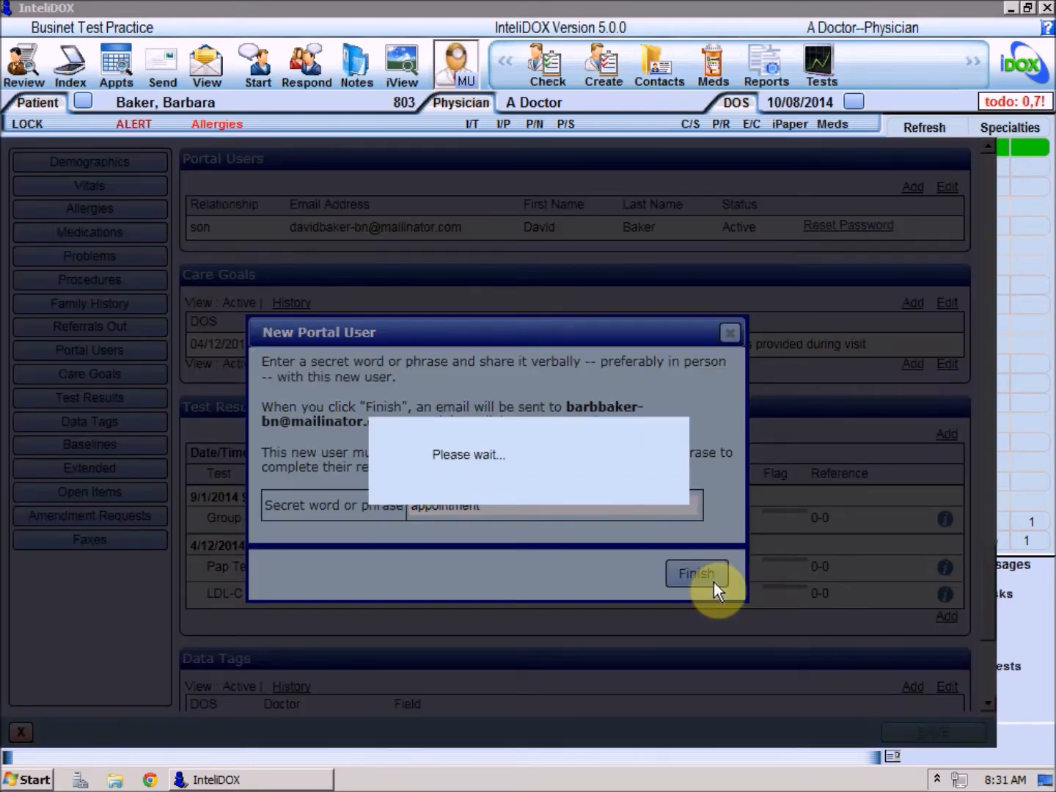
- Open the portal welcome email in Mailinator and follow its registration link
{"action": "left_click", "coordinate": [150, 780]}
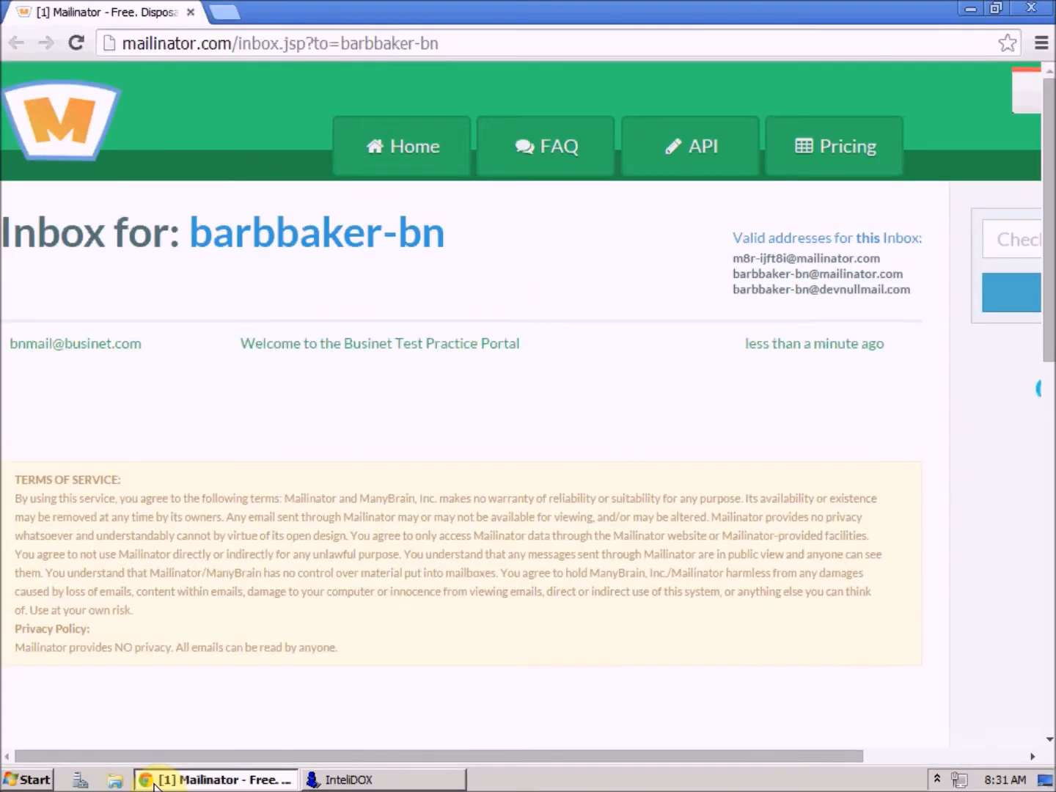
{"action": "left_click", "coordinate": [406, 345]}
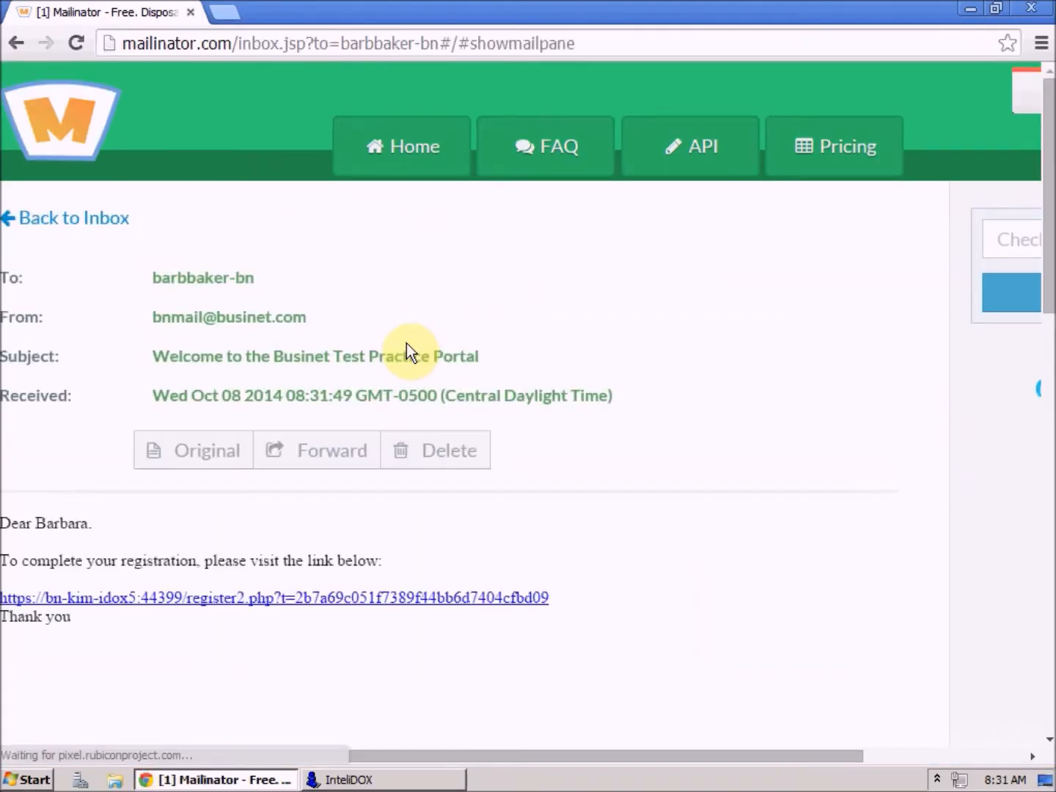
{"action": "left_click", "coordinate": [327, 600]}
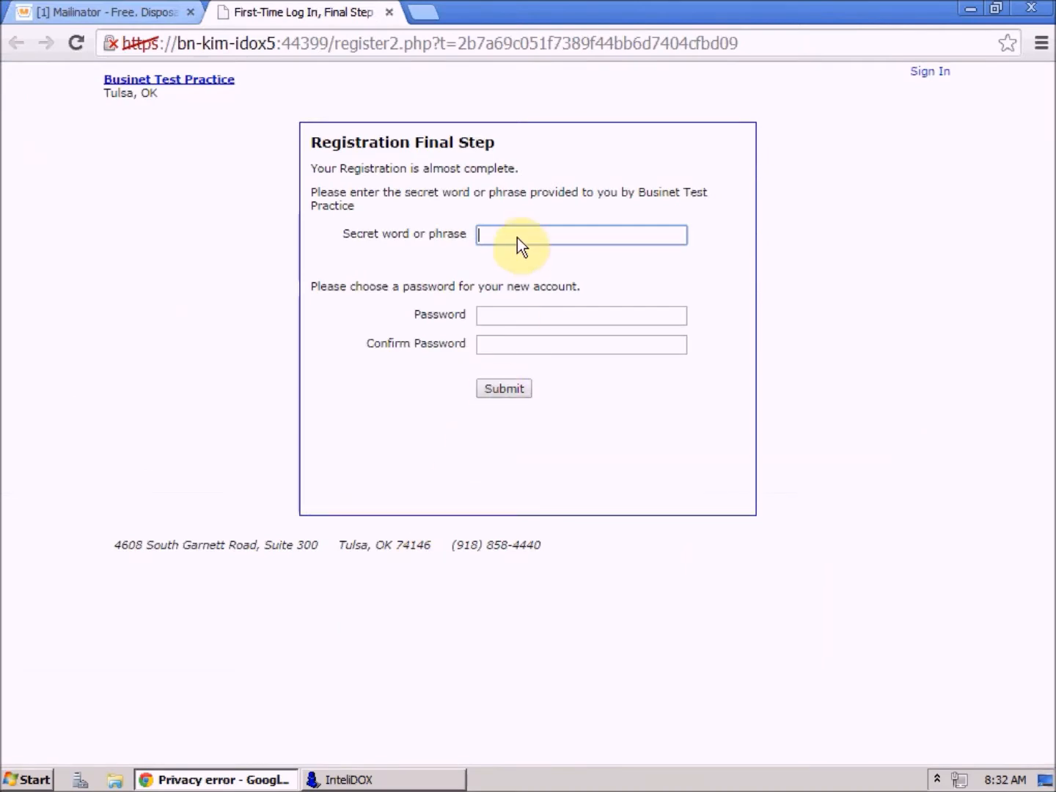
- Fill in the secret word, a new password and its confirmation on the registration page
{"action": "left_click", "coordinate": [518, 236]}
{"action": "key", "text": "Tab"}
{"action": "type", "text": "••••••••"}
{"action": "key", "text": "Tab"}
{"action": "type", "text": "••••••••"}
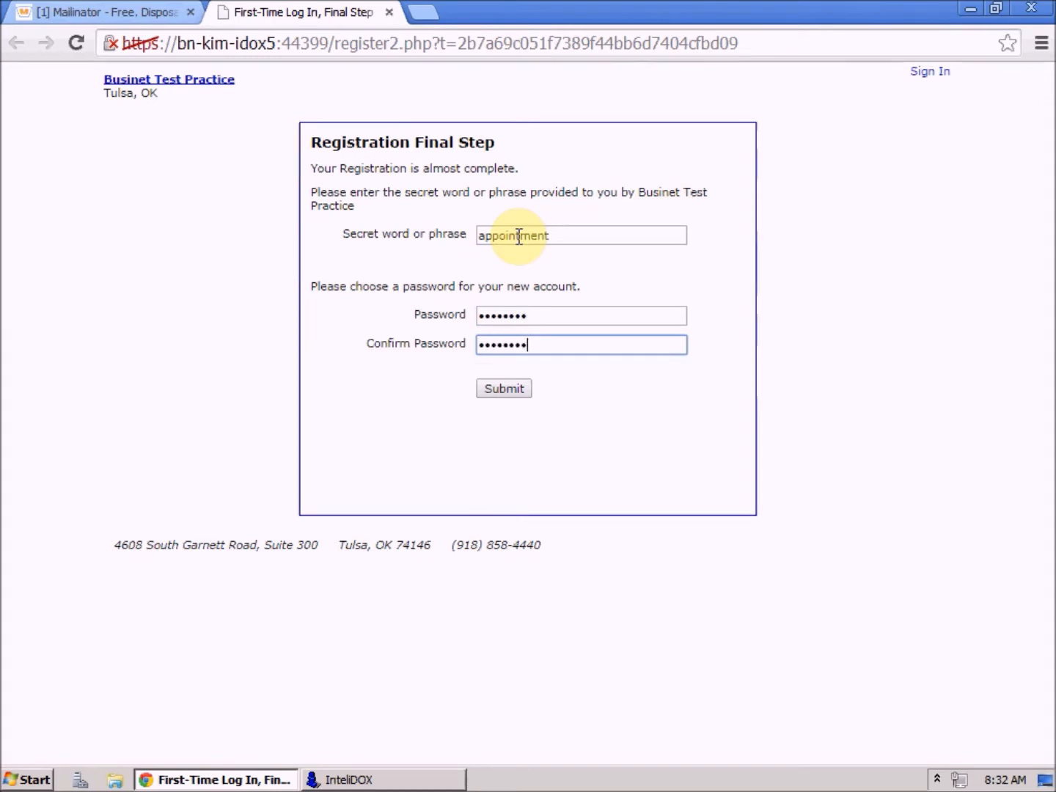
- Submit the registration, then log in with the patient's e-mail address and password
{"action": "left_click", "coordinate": [494, 392]}
{"action": "type", "text": "bar"}
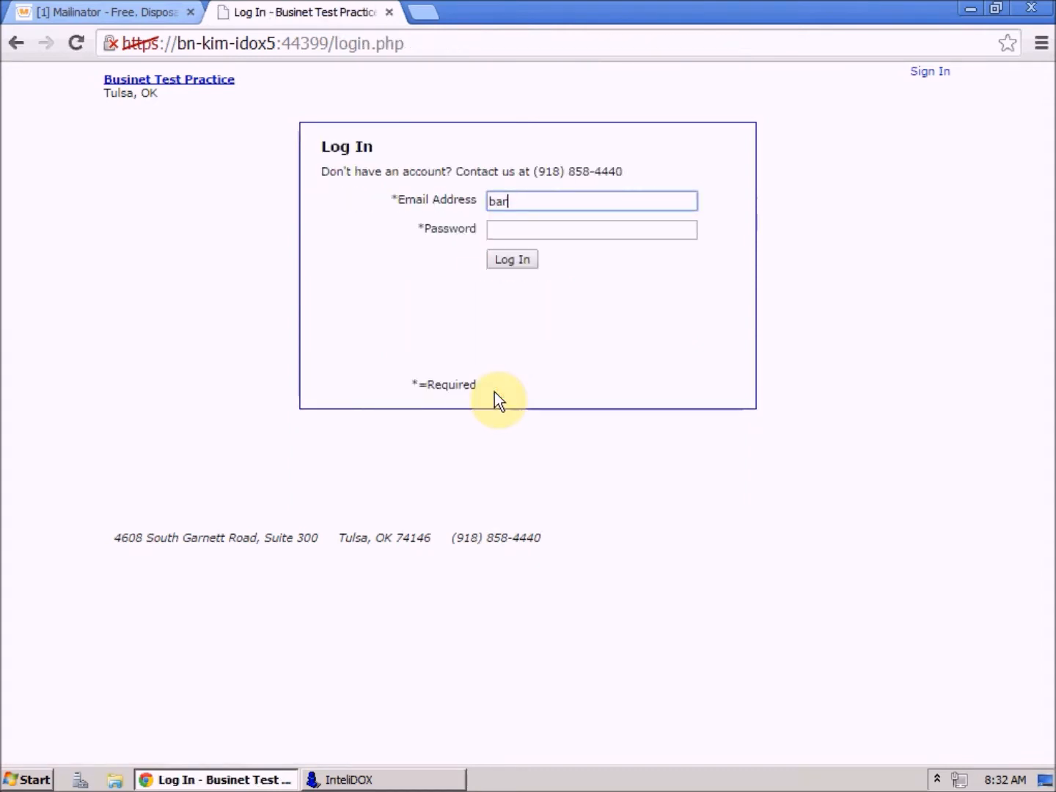
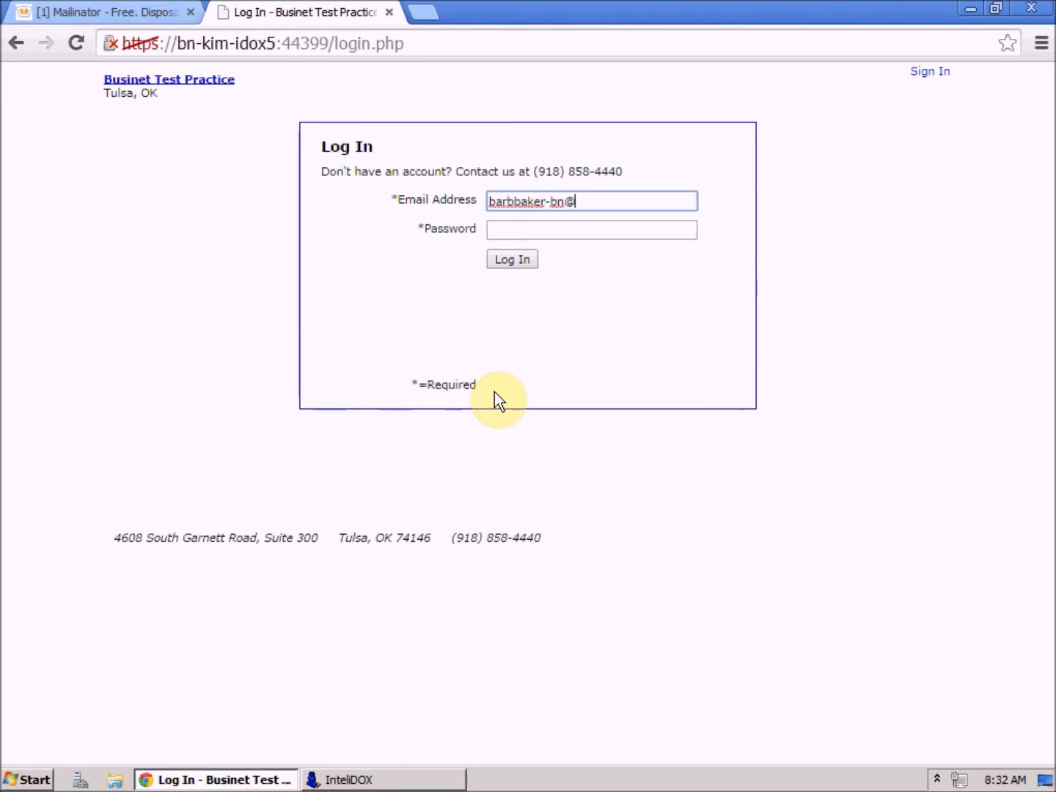
{"action": "key", "text": "Tab"}
{"action": "type", "text": "••••••••"}
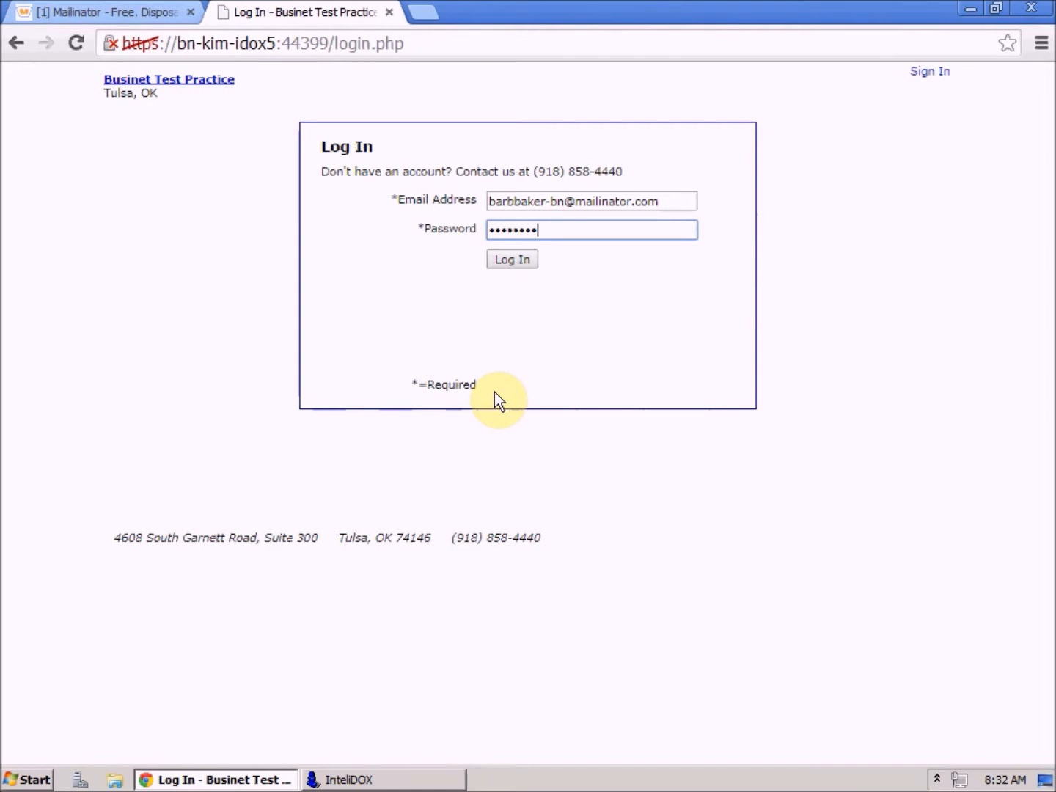
{"action": "left_click", "coordinate": [505, 261]}
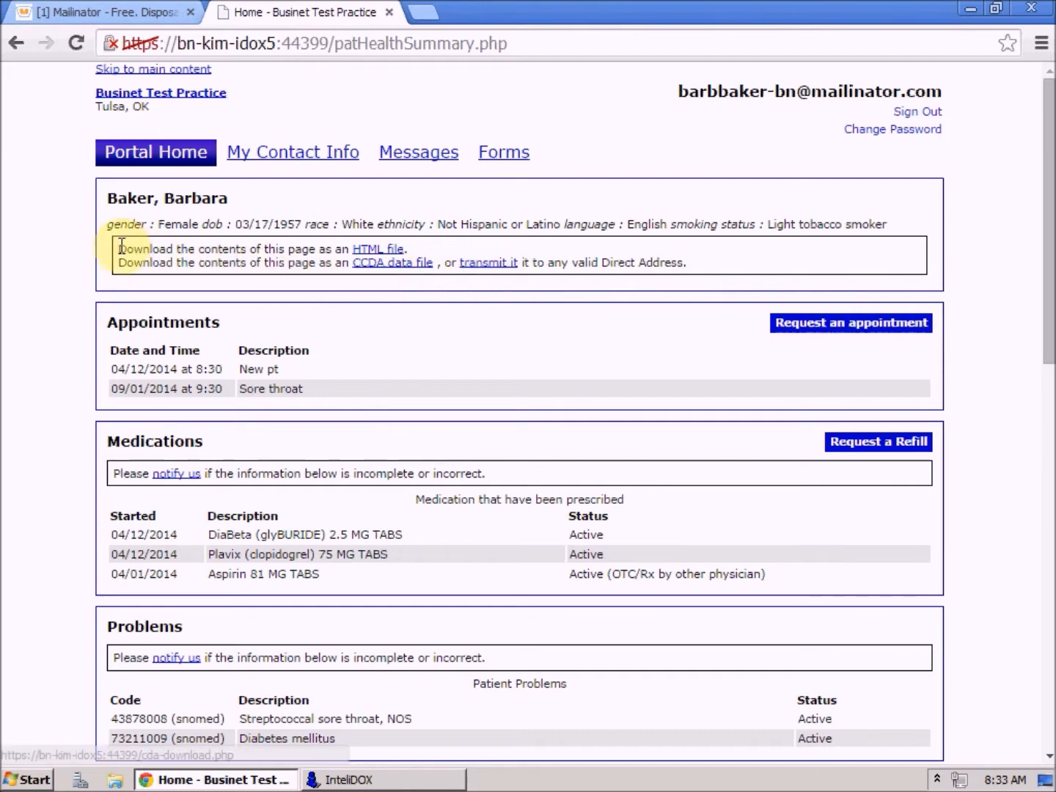
- Save the health summary as an HTML file to Downloads and open it for review
{"action": "left_click", "coordinate": [369, 249]}
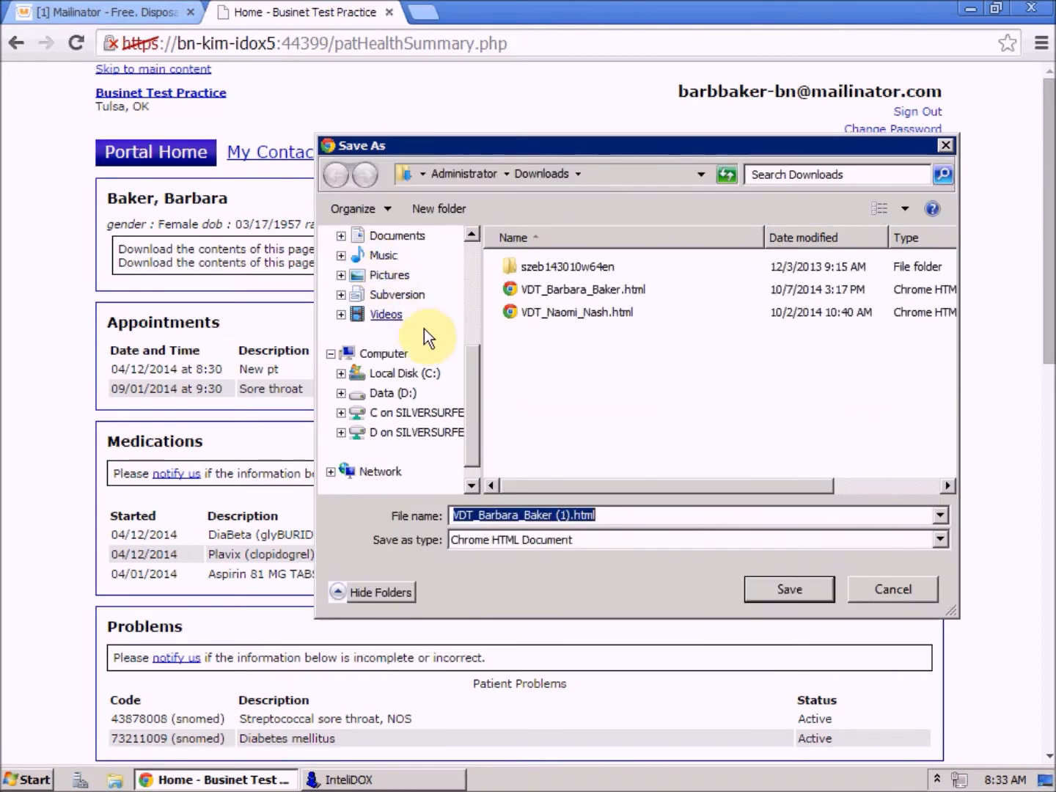
{"action": "left_click", "coordinate": [776, 589]}
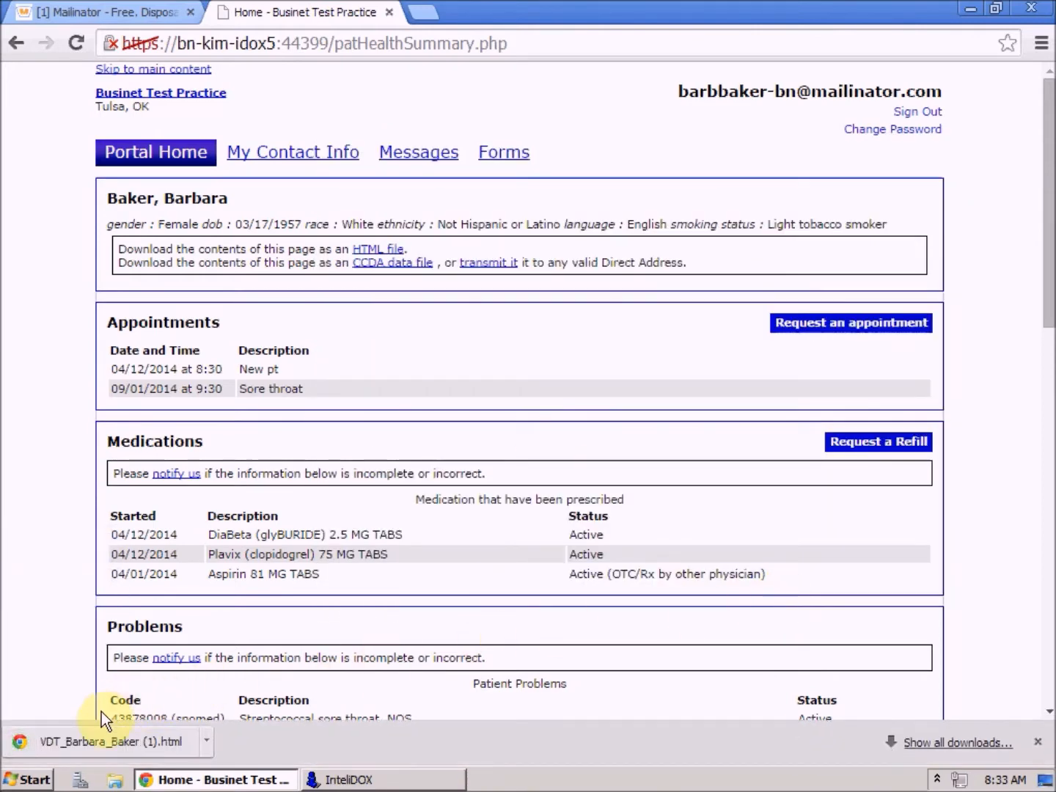
{"action": "left_click", "coordinate": [91, 751]}
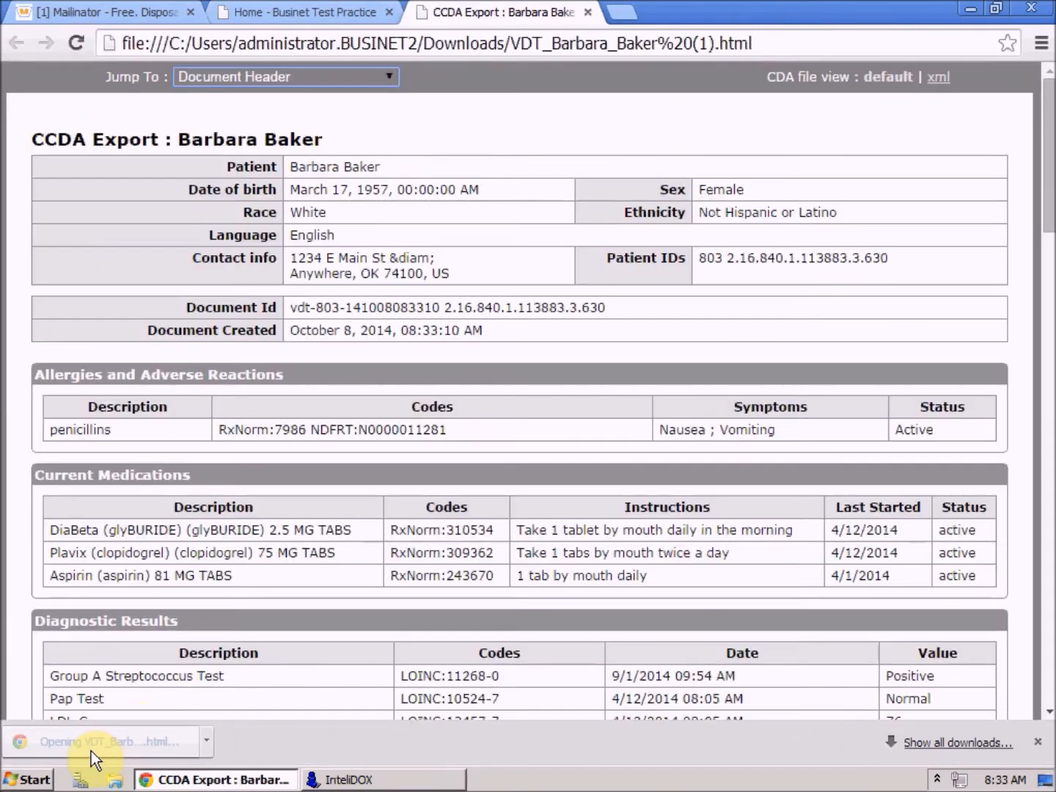
{"action": "scroll", "coordinate": [1045, 212], "scroll_direction": "down", "scroll_amount": 8}
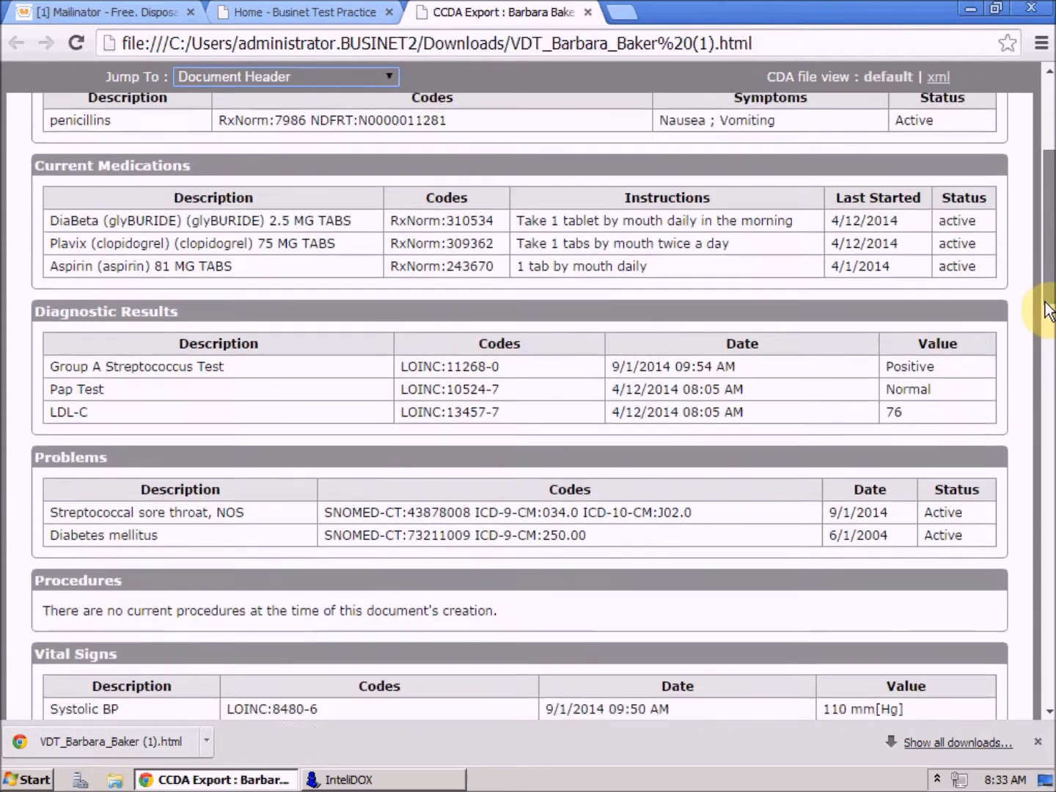
{"action": "scroll", "coordinate": [1032, 463], "scroll_direction": "down", "scroll_amount": 13}
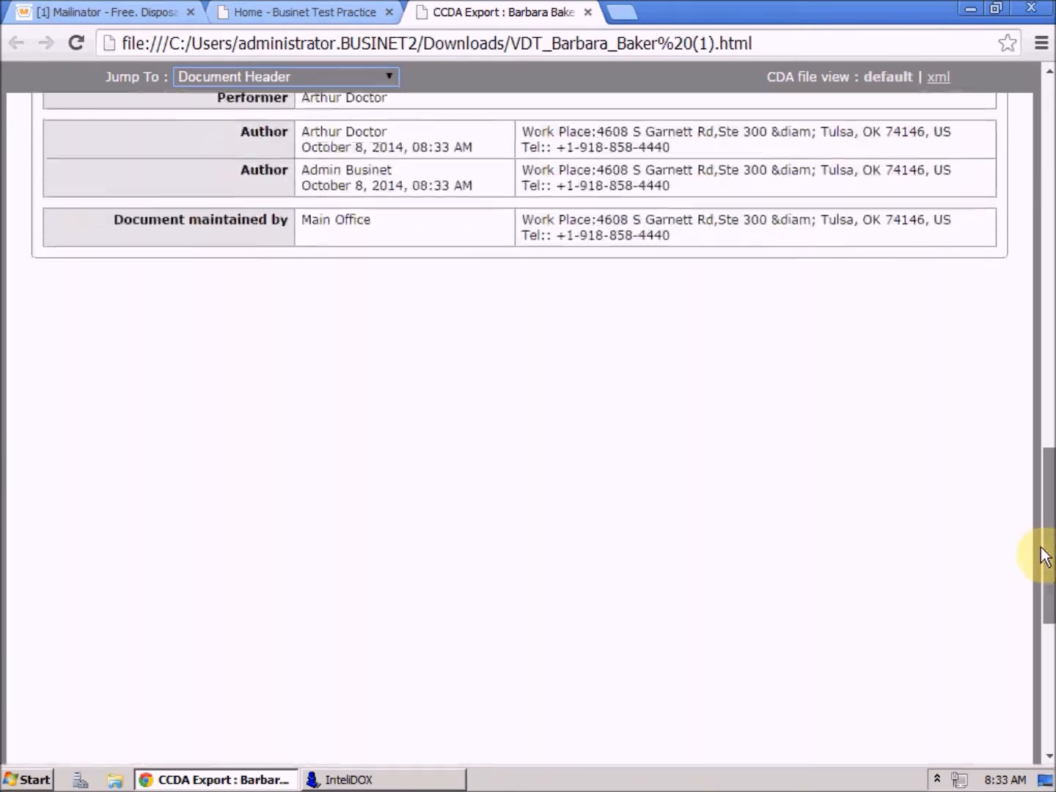
{"action": "scroll", "coordinate": [1043, 440], "scroll_direction": "up", "scroll_amount": 5}
{"action": "scroll", "coordinate": [1047, 444], "scroll_direction": "up", "scroll_amount": 1}
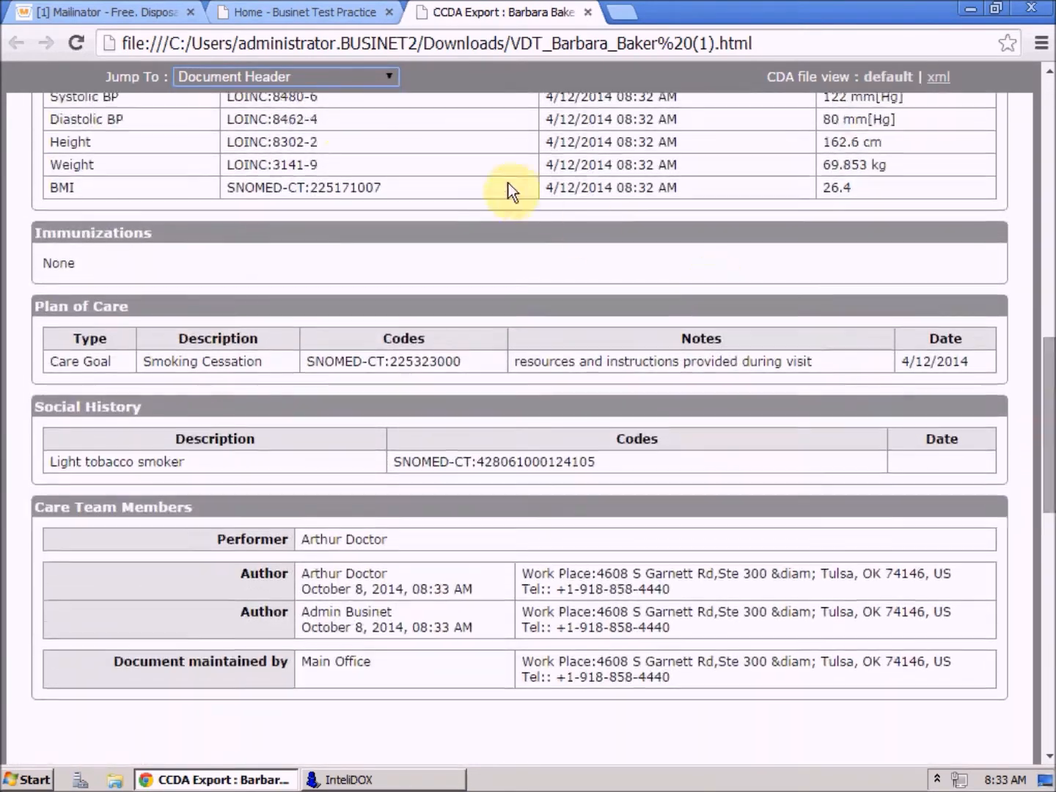
- Jump to Current Medications in the export, close it, and request the CCDA data file
{"action": "left_click", "coordinate": [287, 75]}
{"action": "left_click", "coordinate": [265, 126]}
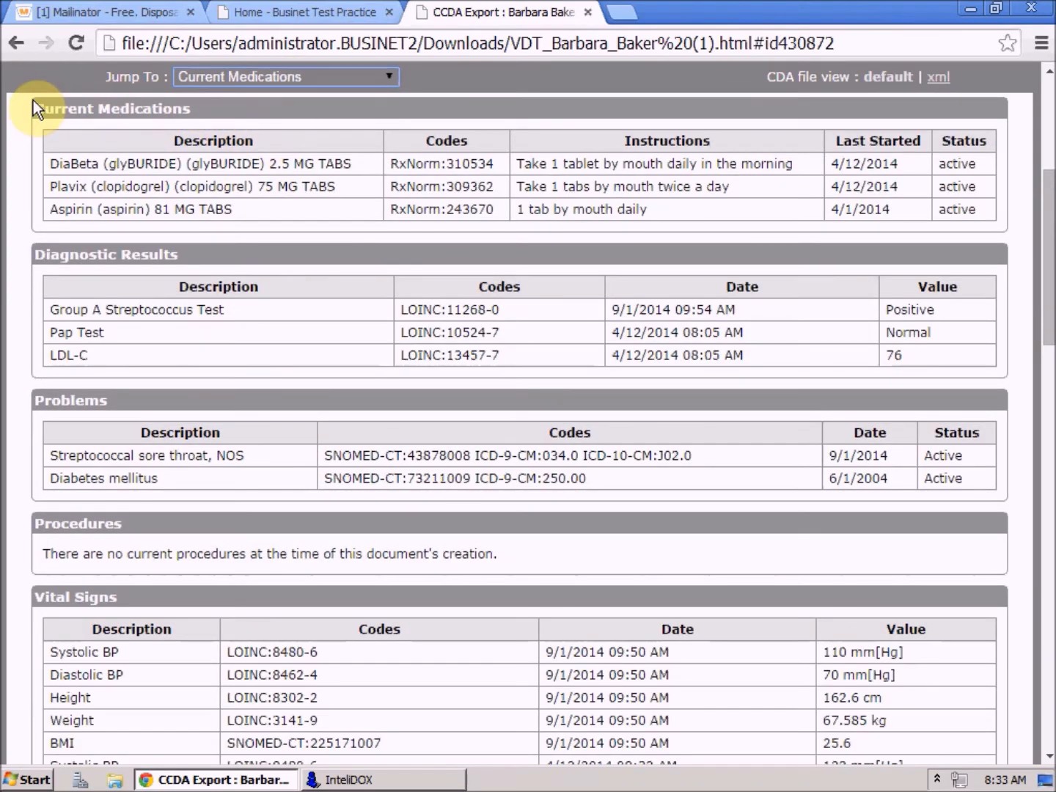
{"action": "left_click", "coordinate": [587, 12]}
{"action": "left_click", "coordinate": [400, 268]}
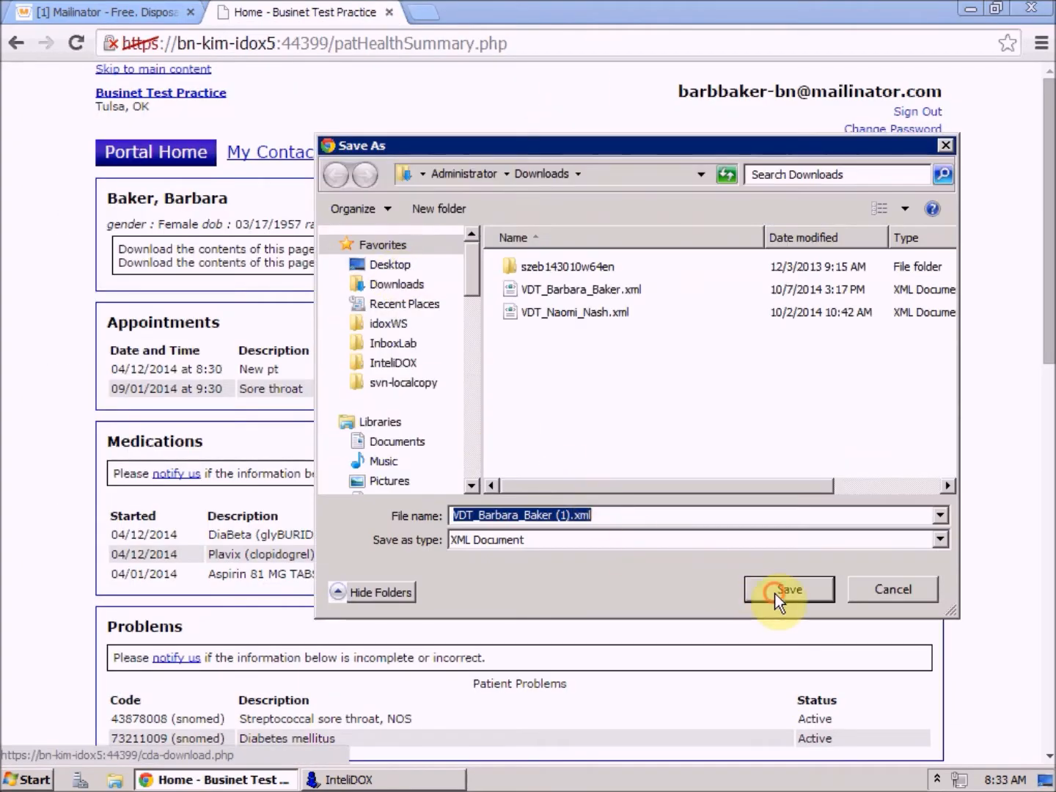
- Save the CCDA XML to Downloads, view it in Internet Explorer, then close it
{"action": "left_click", "coordinate": [778, 600]}
{"action": "left_click", "coordinate": [119, 743]}
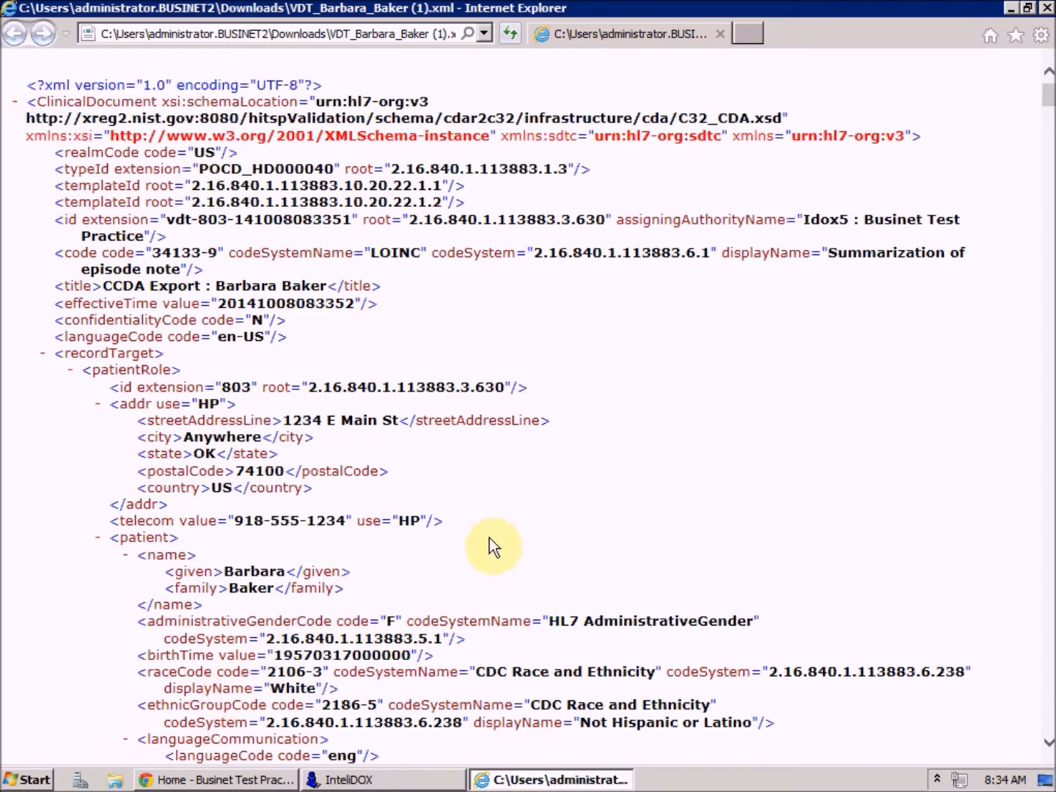
{"action": "left_click", "coordinate": [1046, 9]}
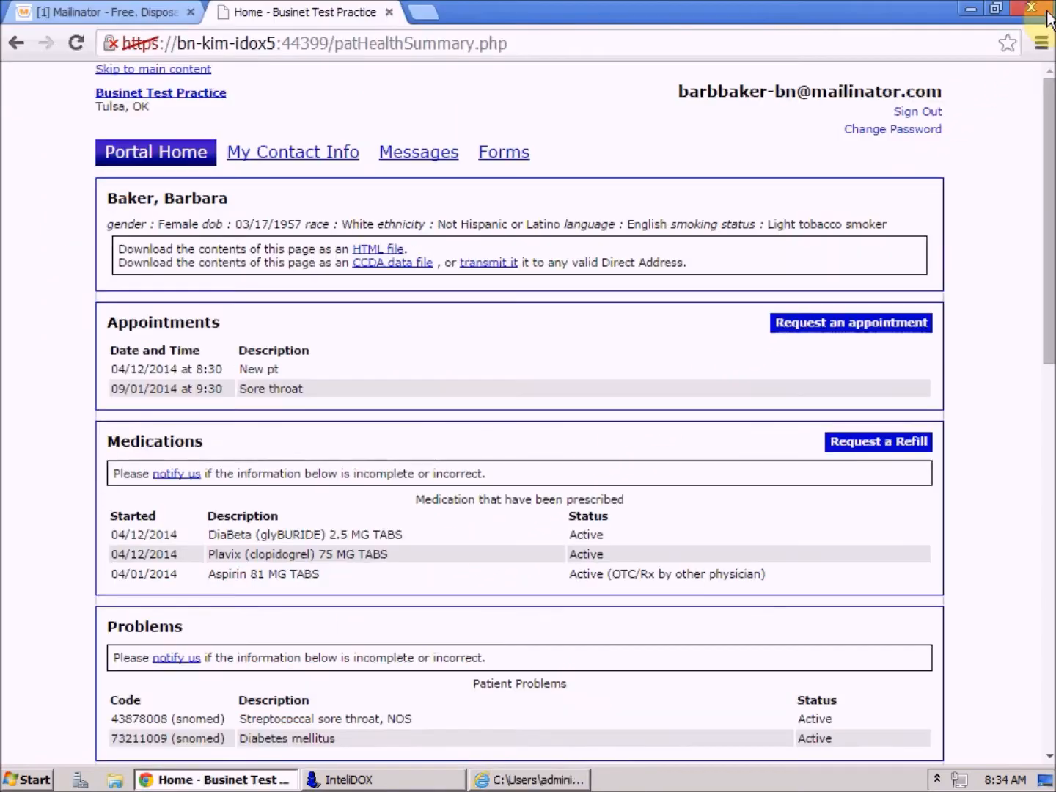
- Transmit the CCDA file to the receiving provider's Direct address and dismiss the success message
{"action": "left_click", "coordinate": [490, 263]}
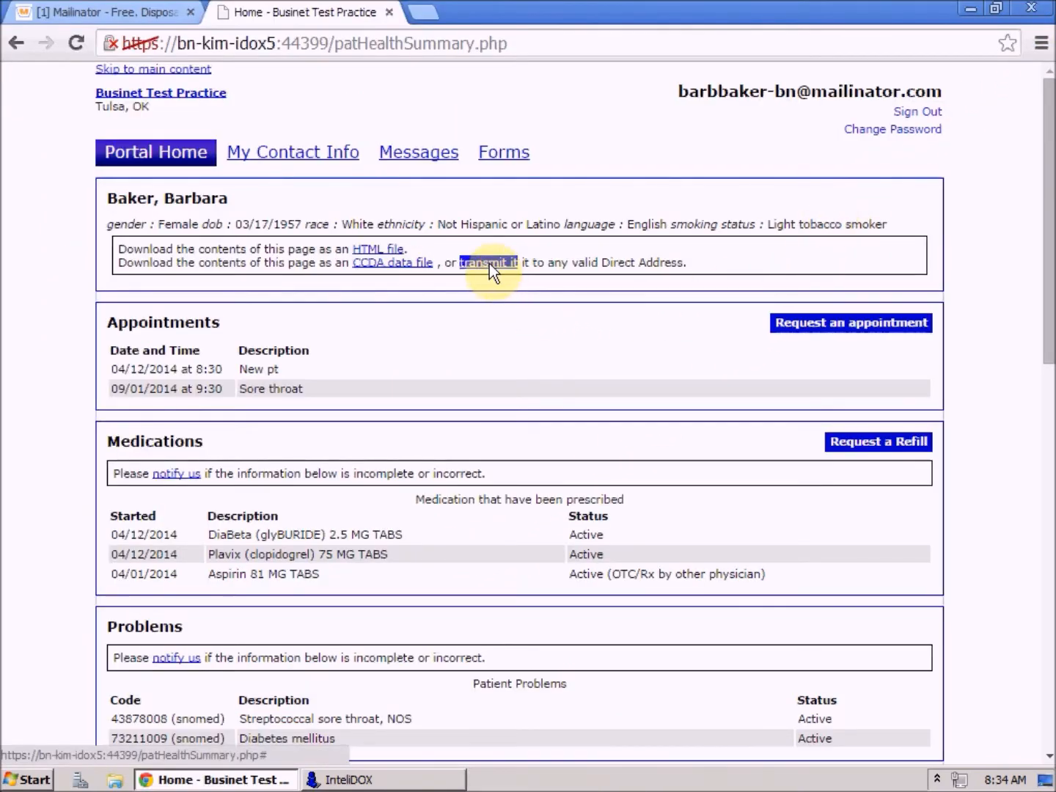
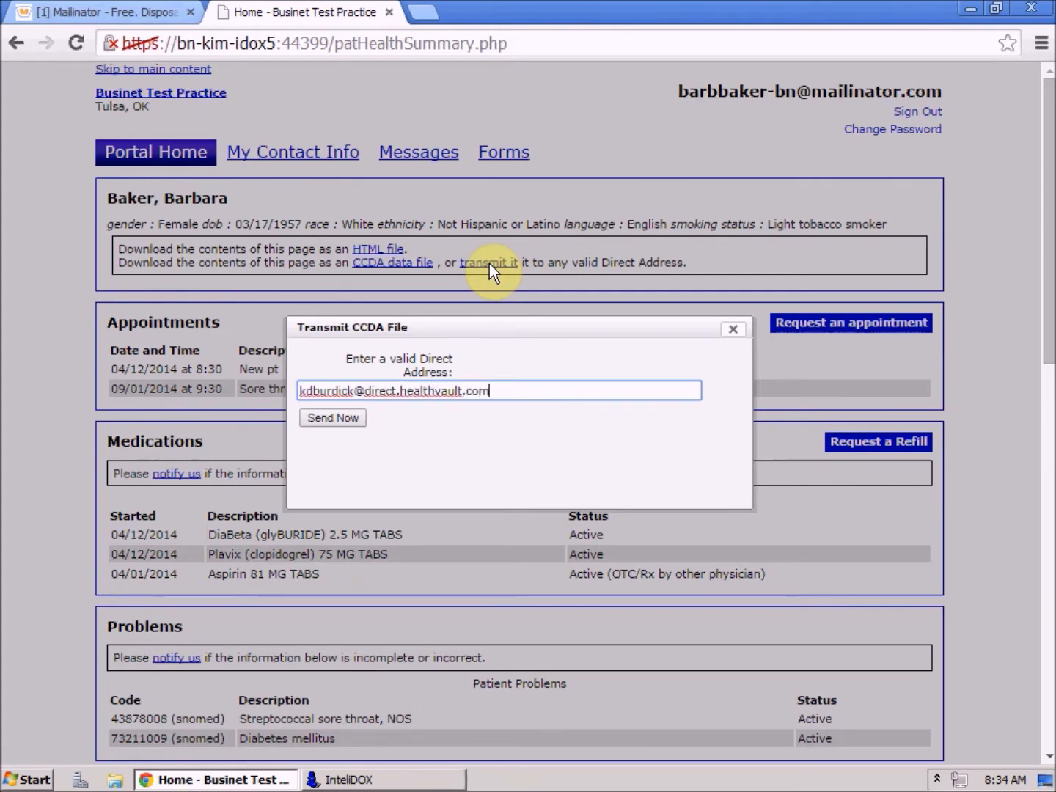
{"action": "left_click", "coordinate": [333, 417]}
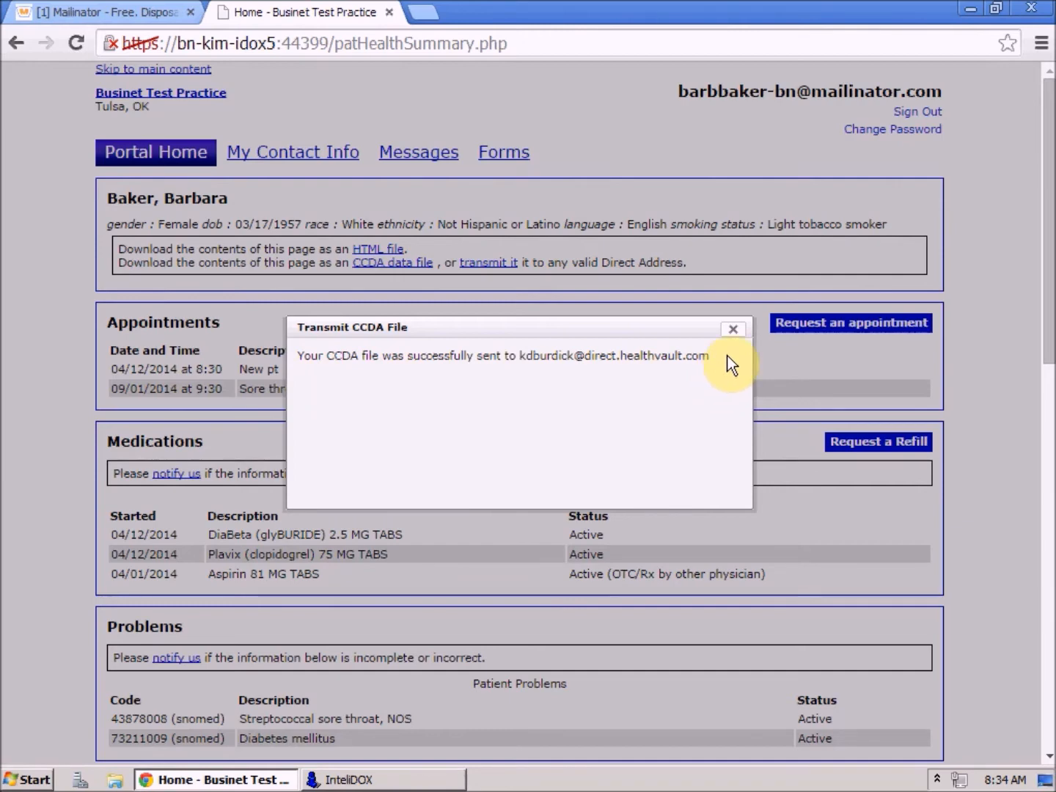
{"action": "left_click", "coordinate": [732, 329]}
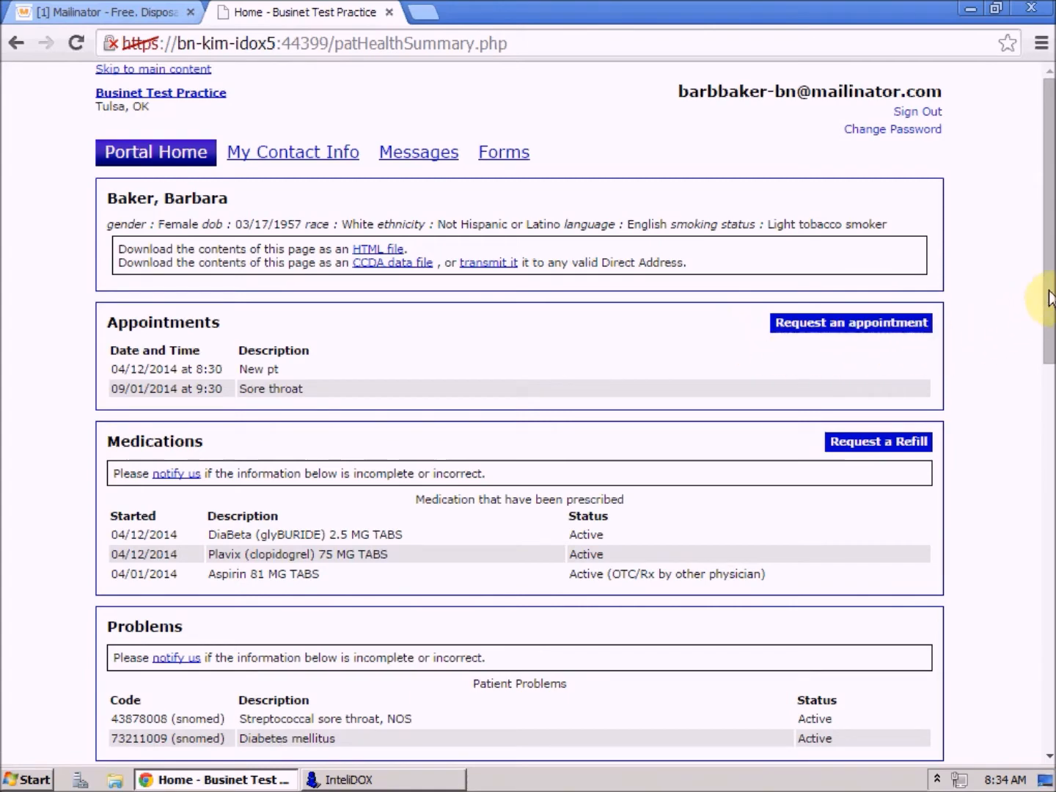
{"action": "left_click_drag", "start_coordinate": [1043, 291], "coordinate": [1039, 660]}
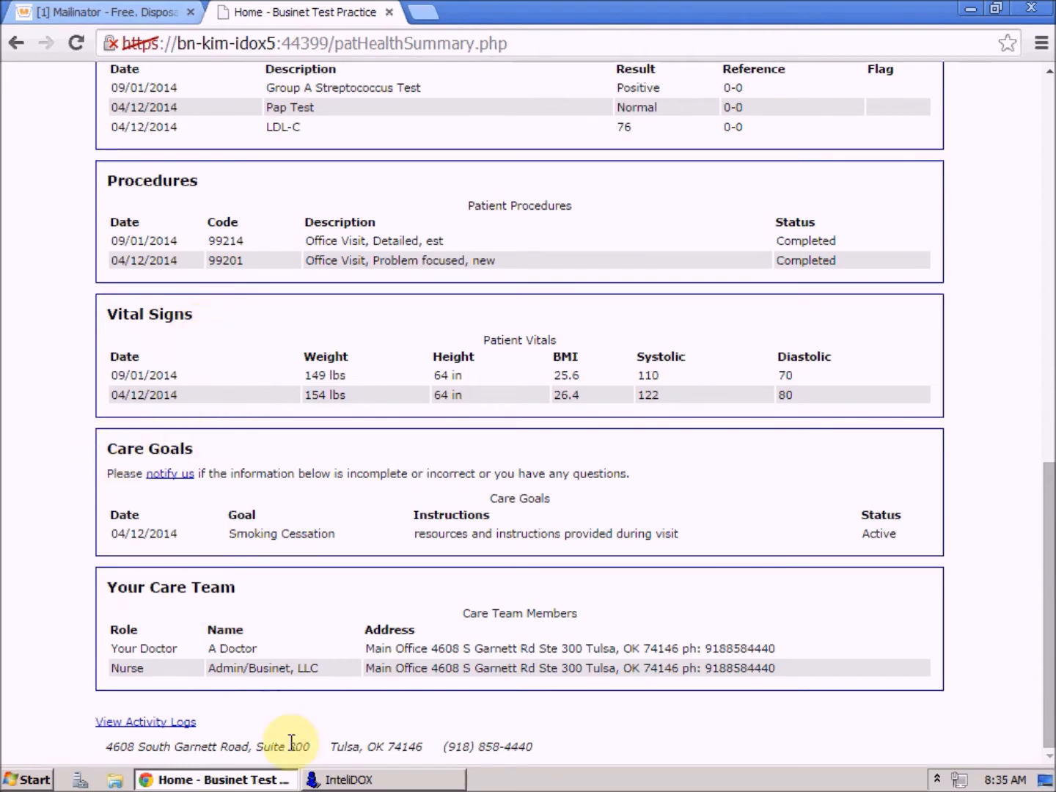
{"action": "left_click", "coordinate": [341, 778]}
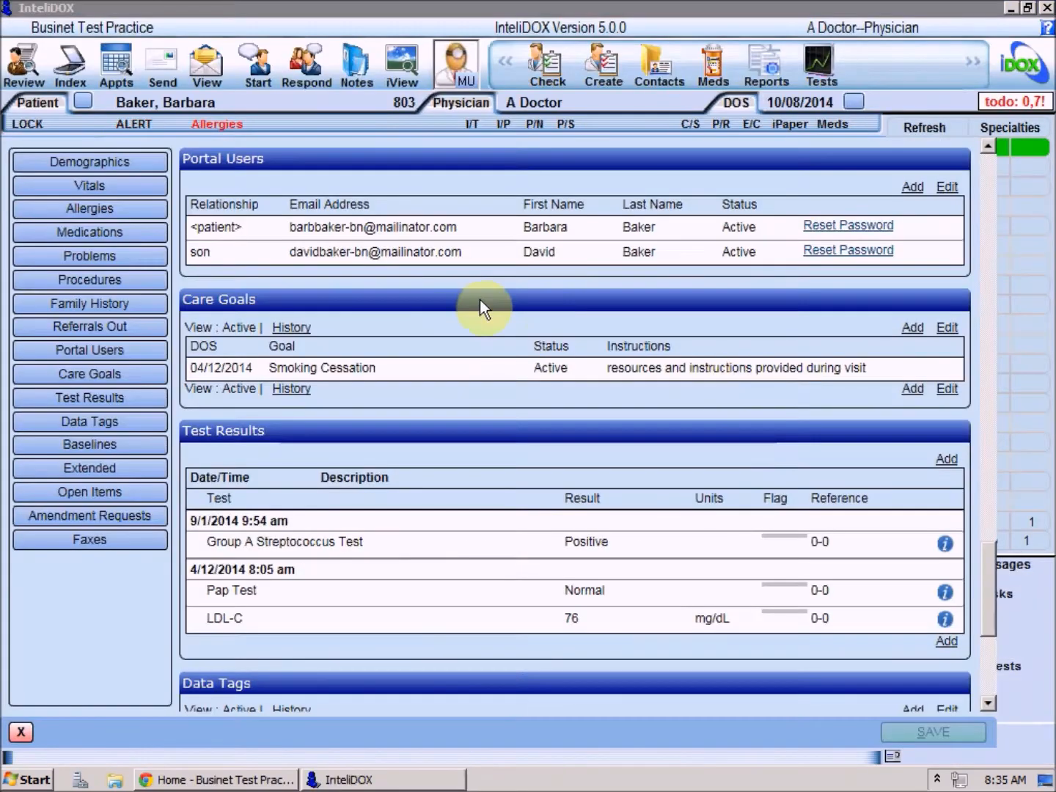
{"action": "left_click", "coordinate": [87, 188]}
{"action": "left_click", "coordinate": [73, 375]}
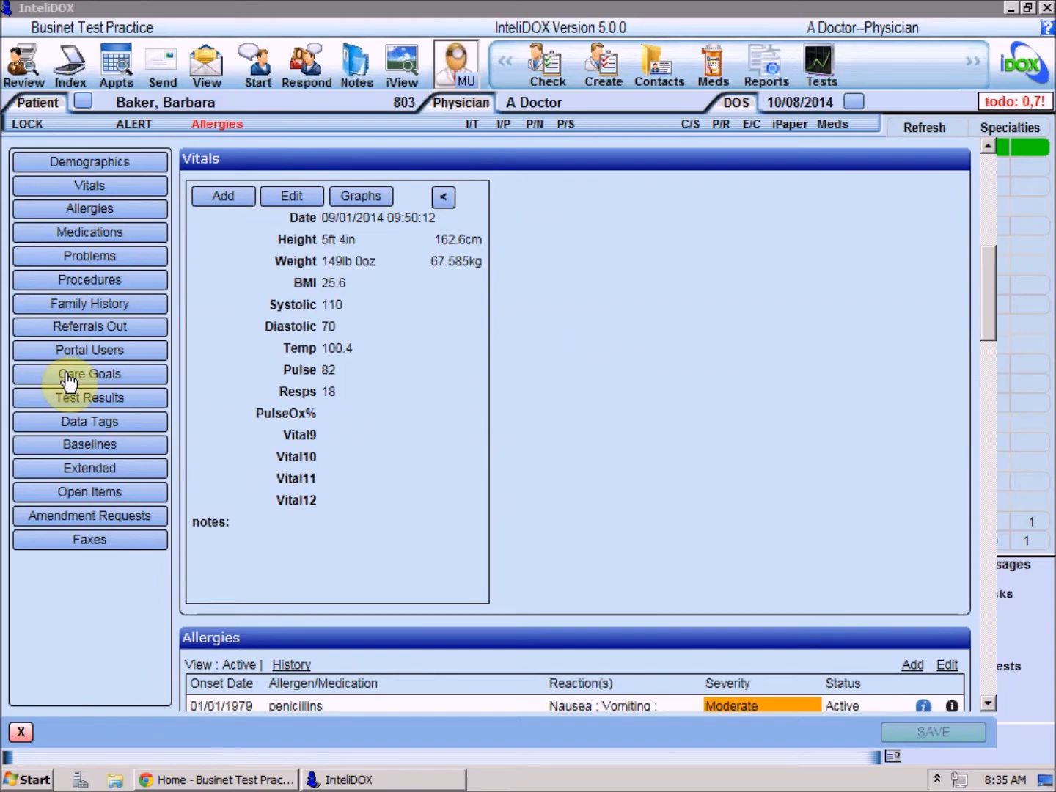
{"action": "left_click", "coordinate": [173, 778]}
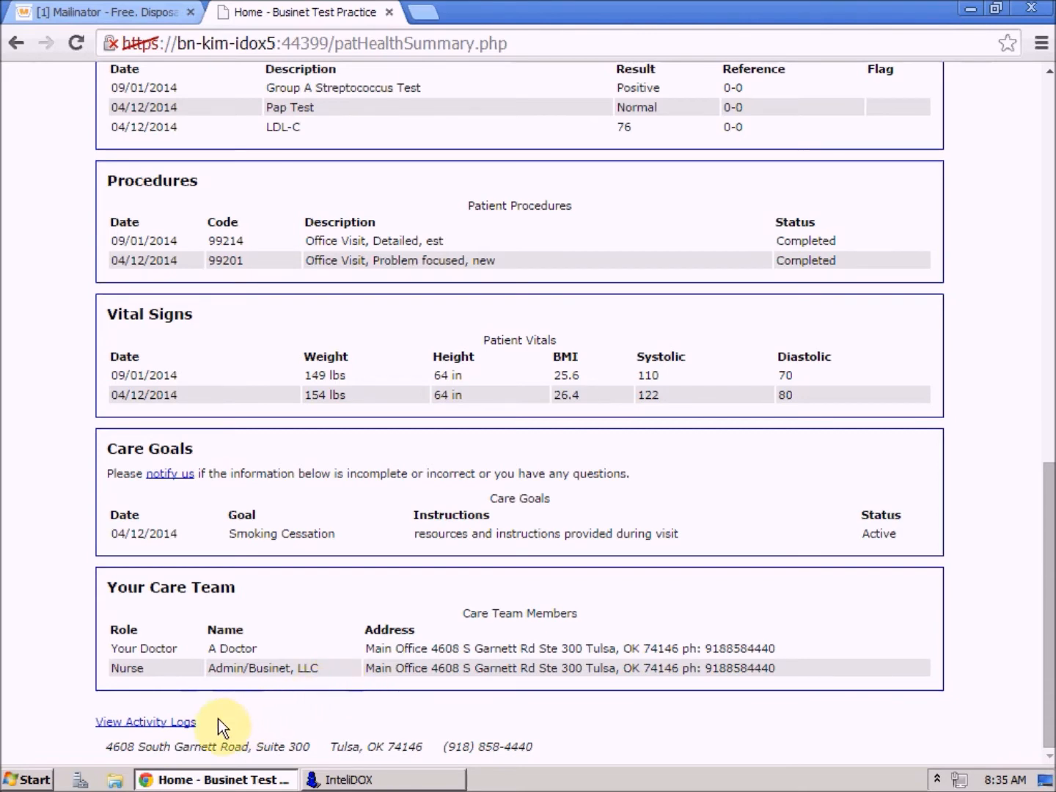
- Check the activity log's login, download and CCDA transmission entries, then return to Portal Home
{"action": "left_click", "coordinate": [142, 723]}
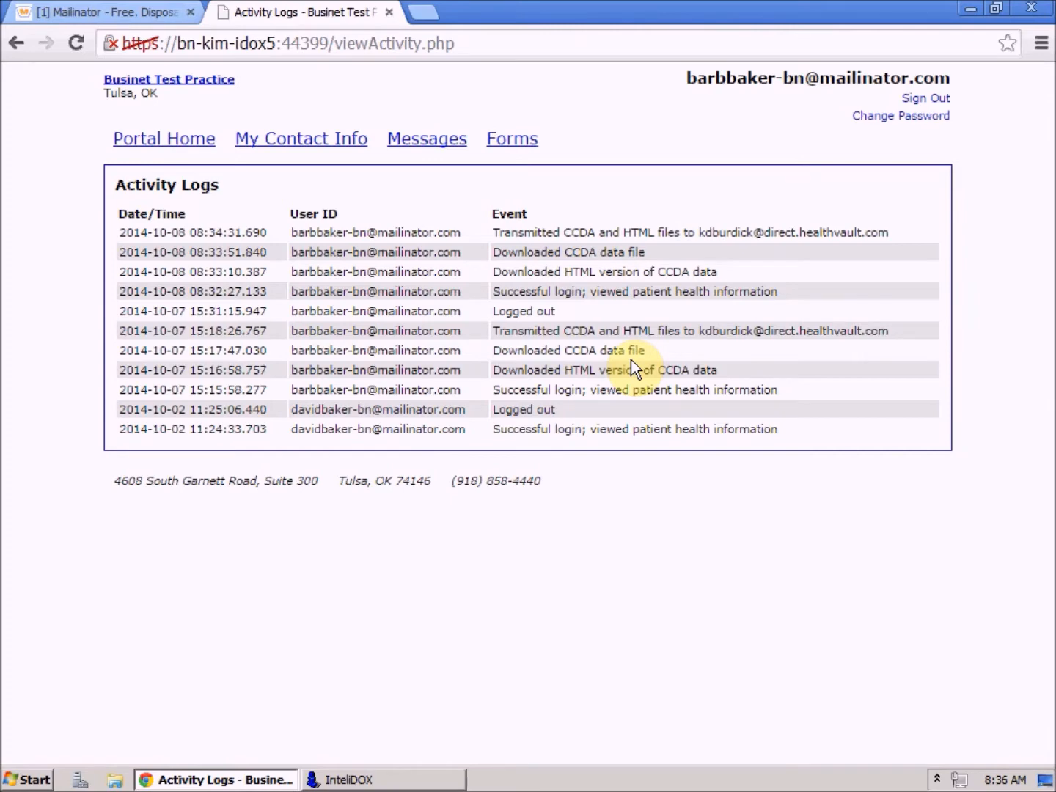
{"action": "left_click", "coordinate": [162, 140]}
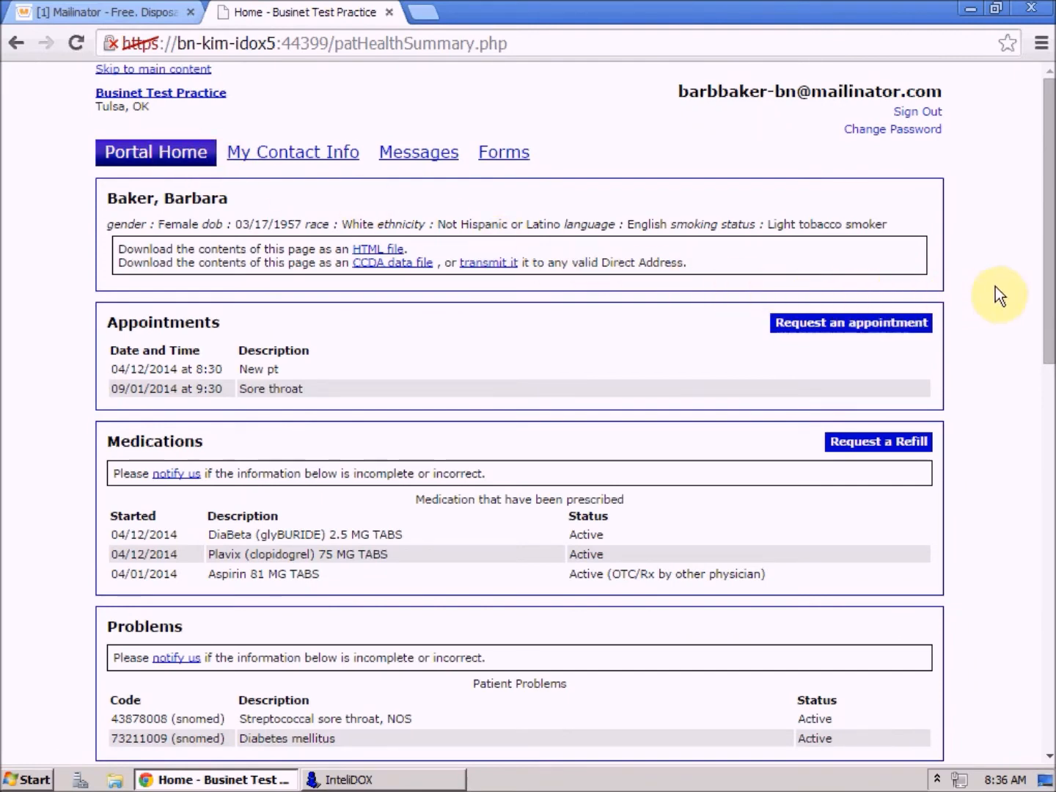
- Send 'my doctor' a medications amendment request reading 'I stopped taking aspirin'
{"action": "left_click_drag", "start_coordinate": [1049, 239], "coordinate": [1044, 375]}
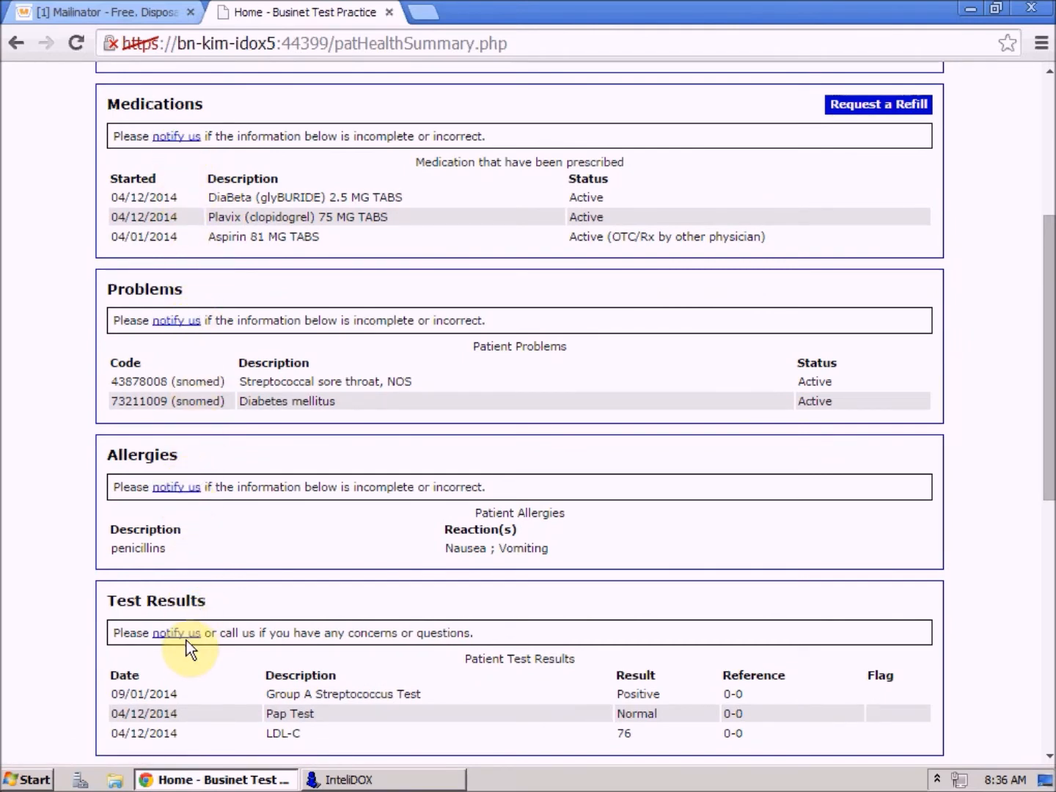
{"action": "left_click", "coordinate": [176, 136]}
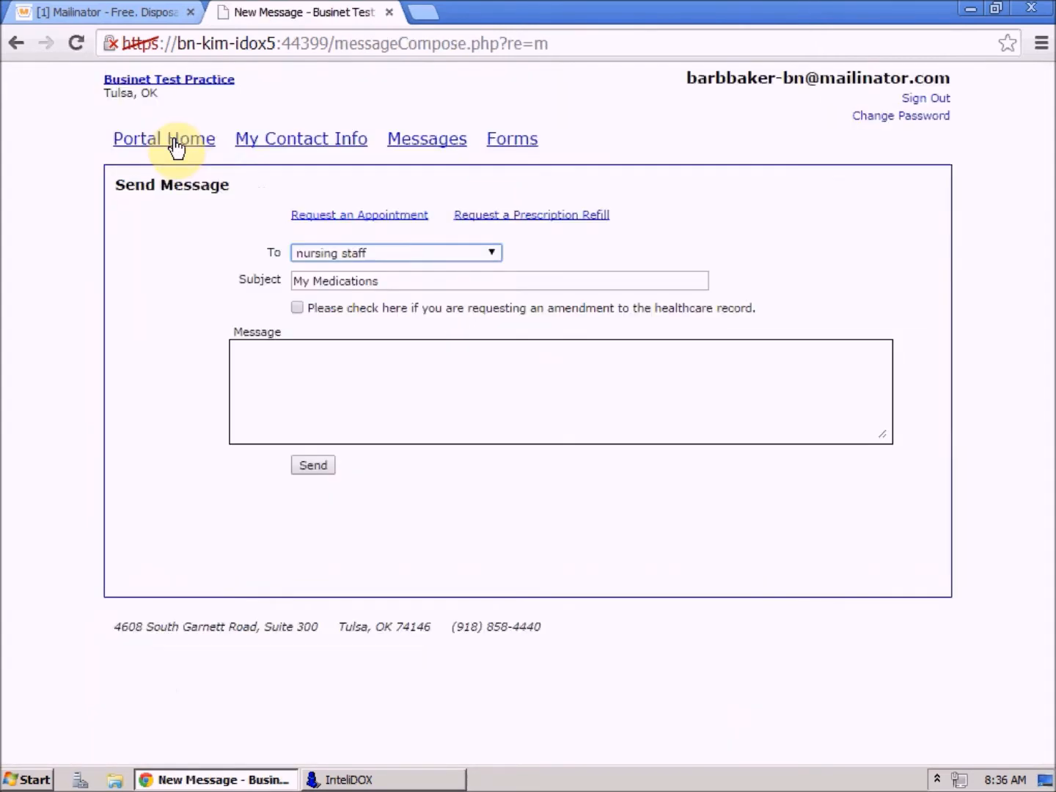
{"action": "left_click", "coordinate": [488, 254]}
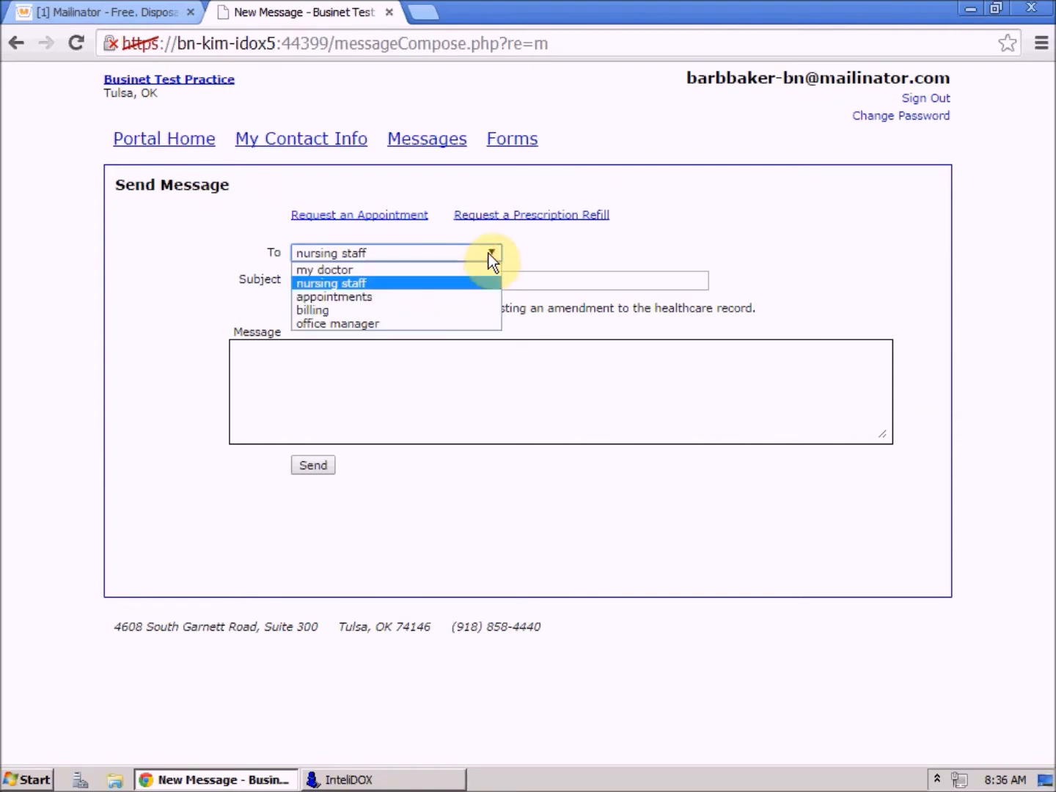
{"action": "left_click", "coordinate": [445, 270]}
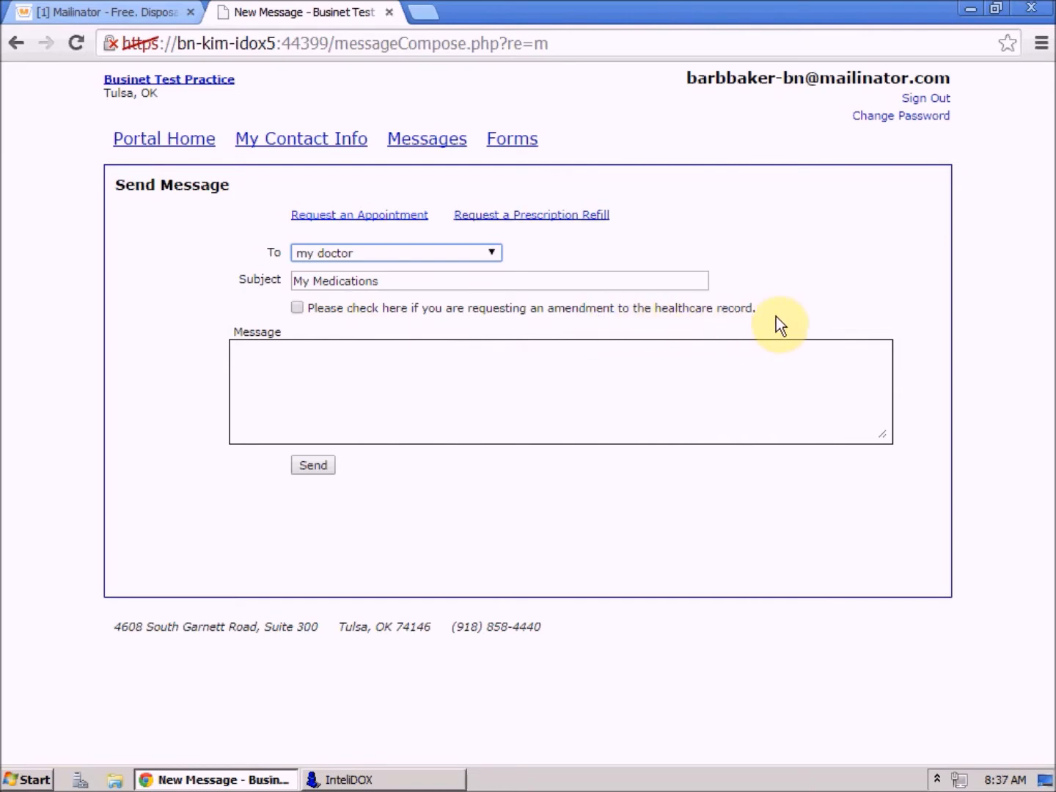
{"action": "left_click", "coordinate": [297, 308]}
{"action": "left_click", "coordinate": [286, 360]}
{"action": "type", "text": "I stopped ta"}
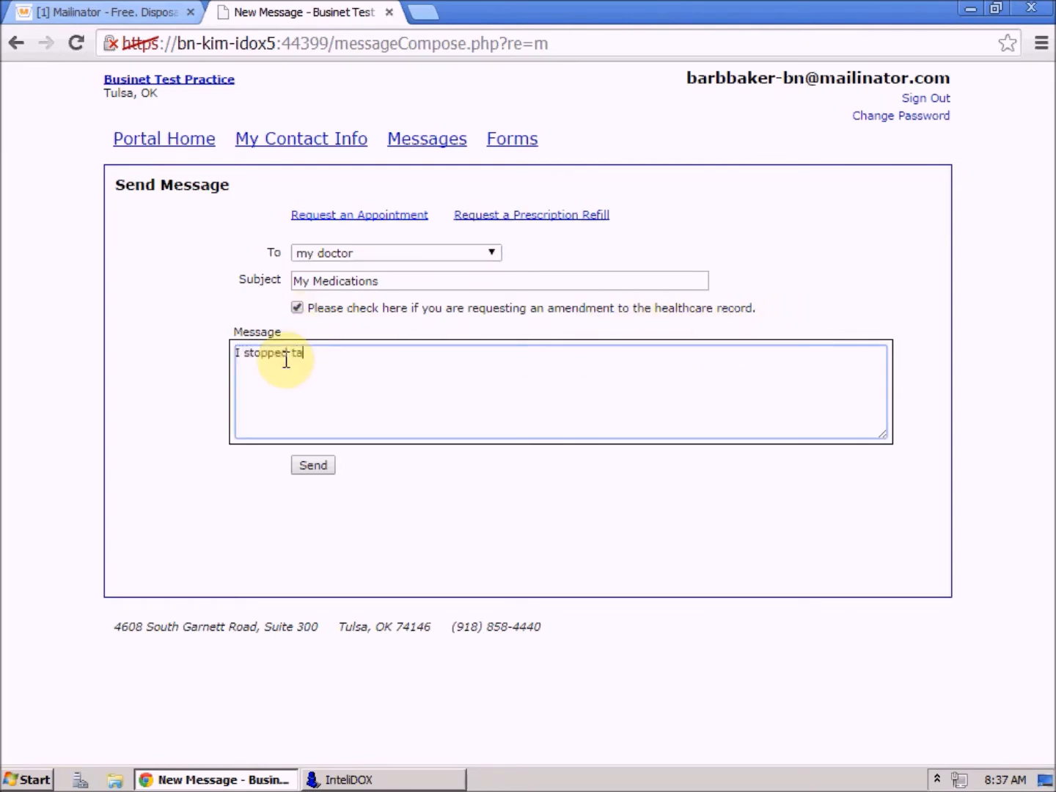
{"action": "type", "text": "king aspirin"}
{"action": "left_click", "coordinate": [308, 466]}
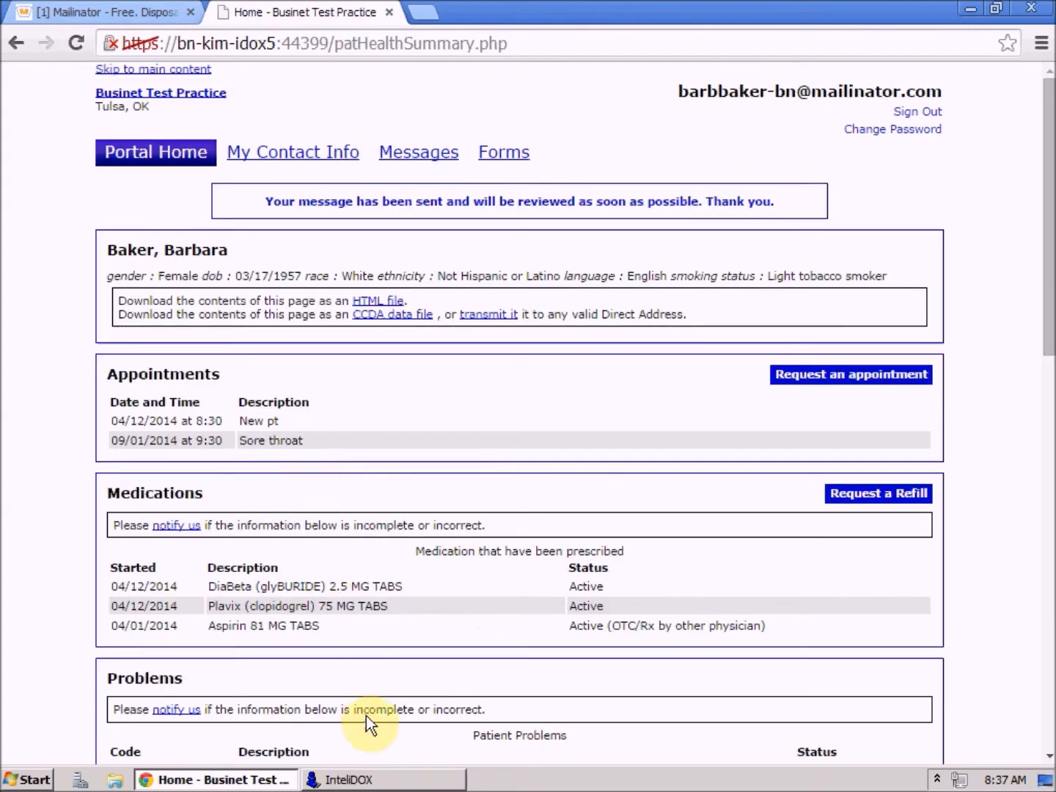
- Open the External Messages inbox in InteliDOX and switch to the requesting patient's chart
{"action": "left_click", "coordinate": [349, 779]}
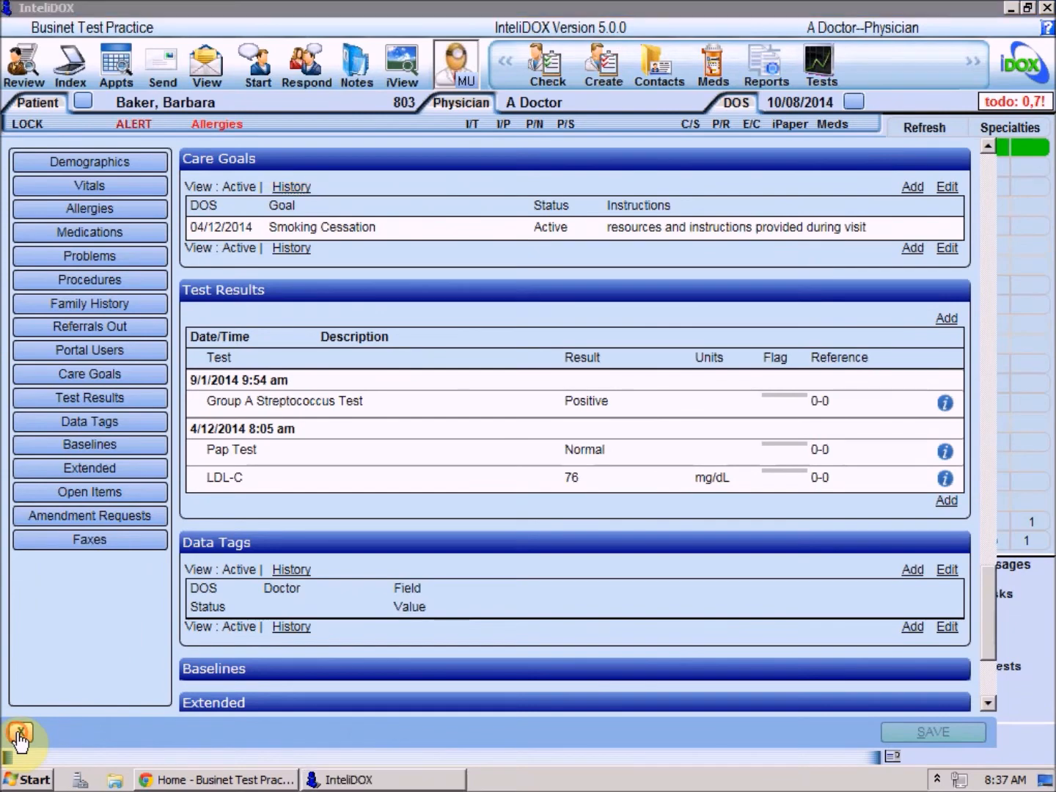
{"action": "left_click", "coordinate": [20, 733]}
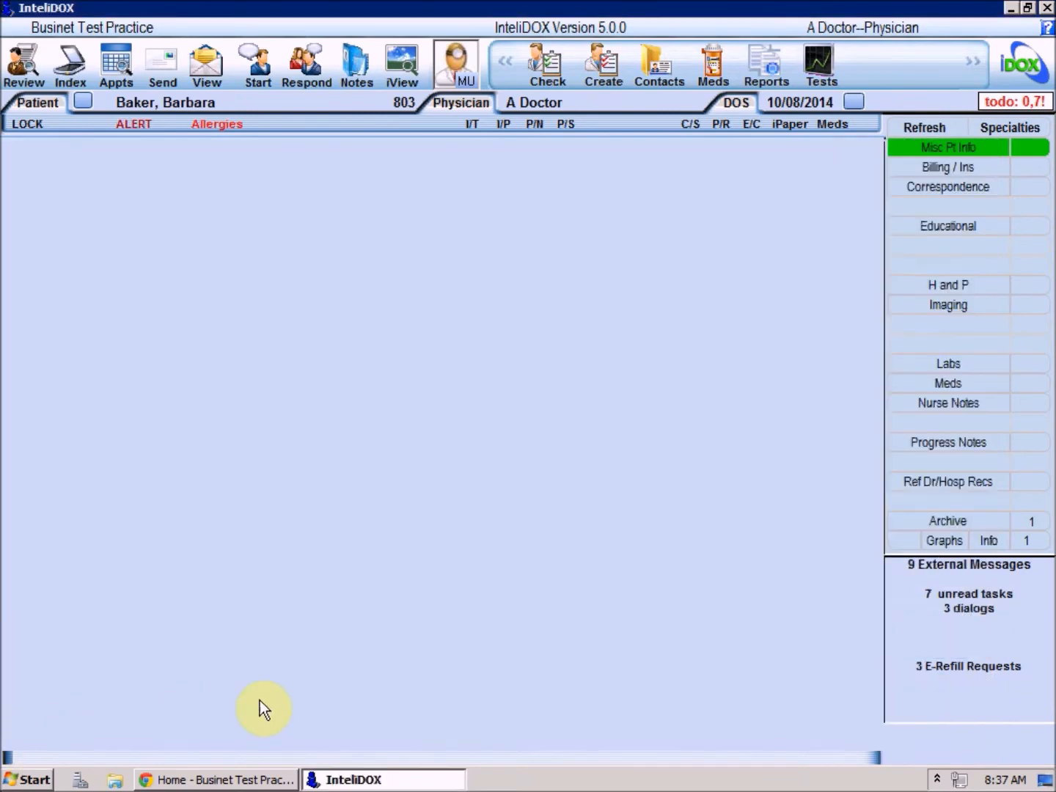
{"action": "left_click", "coordinate": [957, 562]}
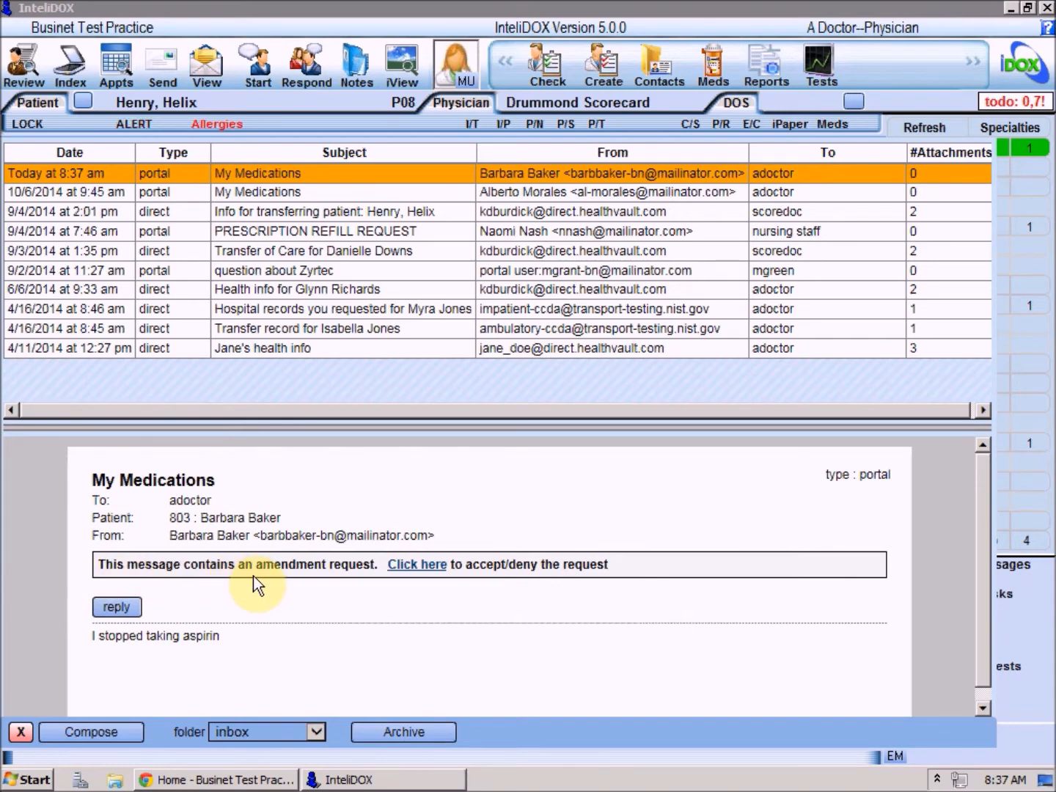
{"action": "left_click", "coordinate": [80, 103]}
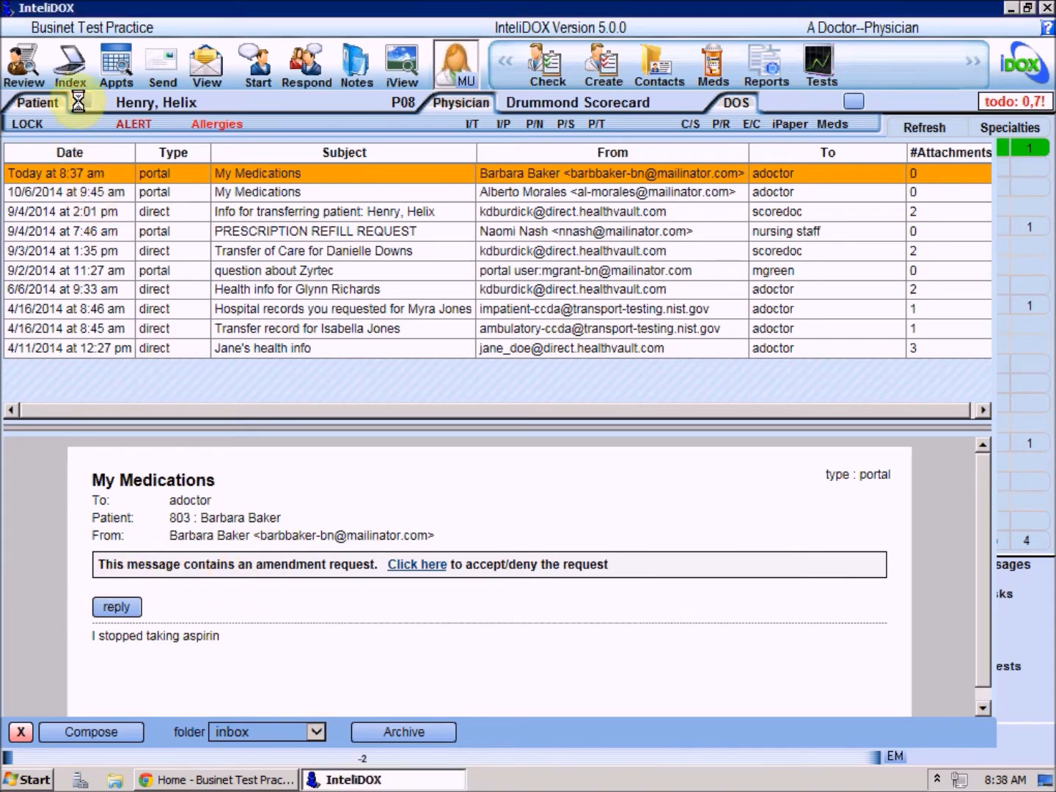
{"action": "double_click", "coordinate": [131, 218]}
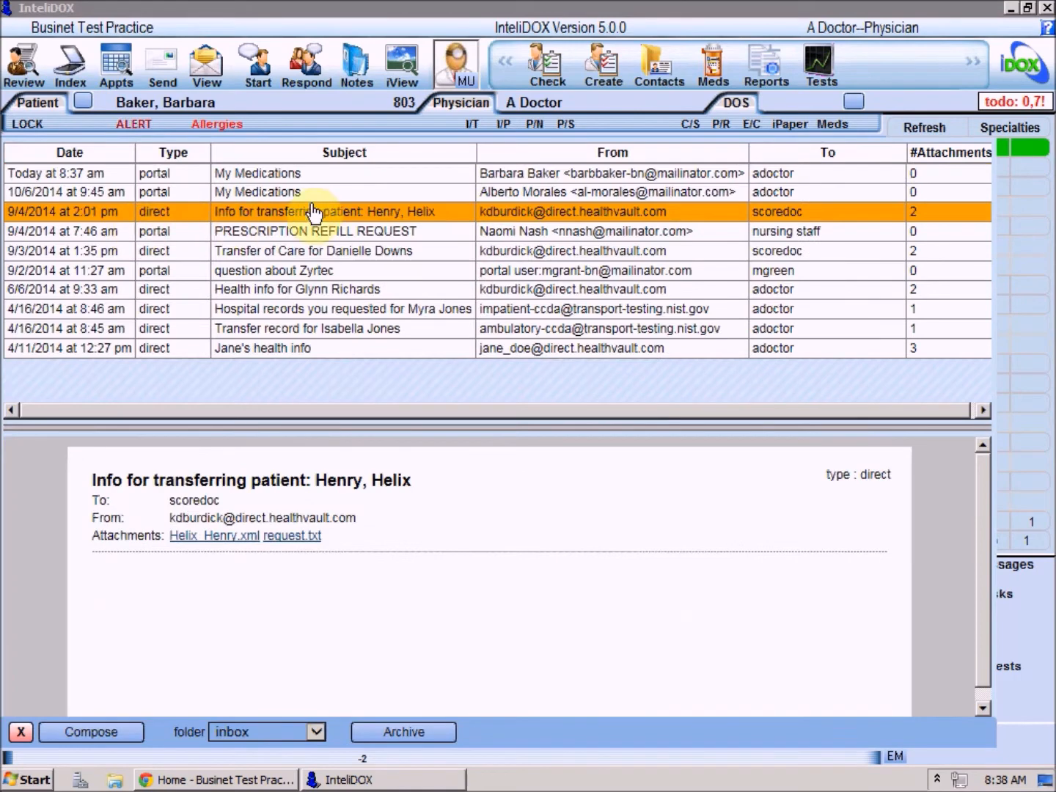
- Stop Aspirin in her Meds list, then open the response form for the My Medications request
{"action": "left_click", "coordinate": [826, 127]}
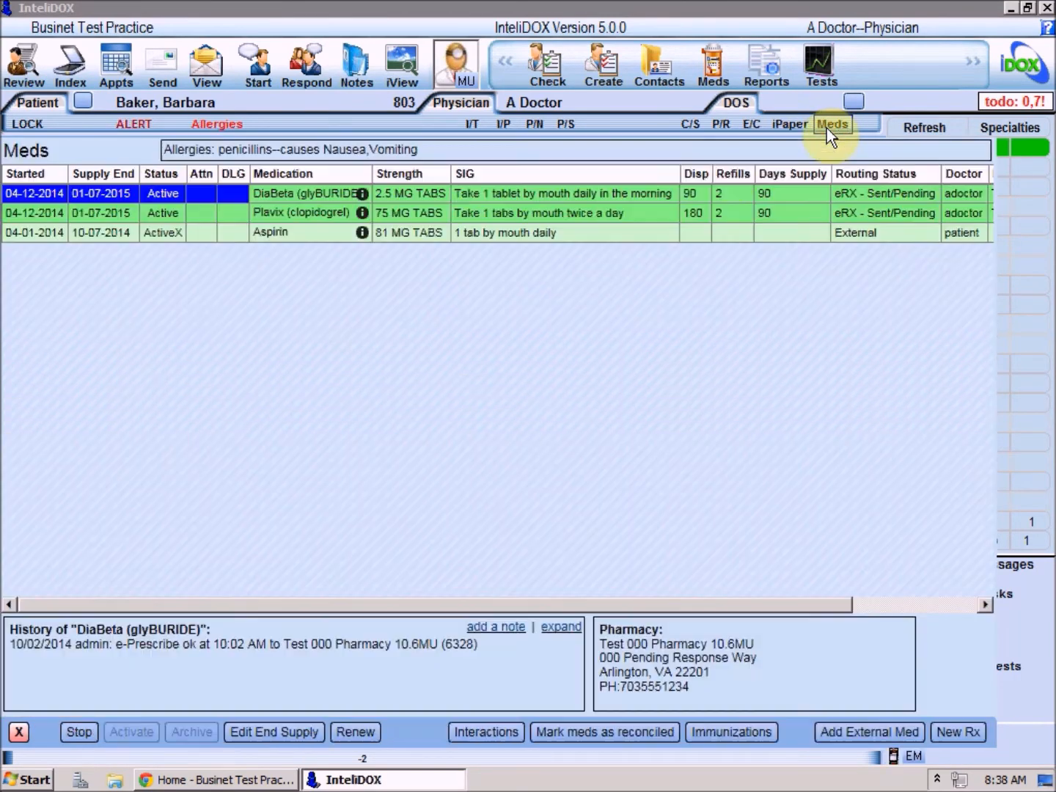
{"action": "left_click", "coordinate": [135, 234]}
{"action": "left_click", "coordinate": [78, 731]}
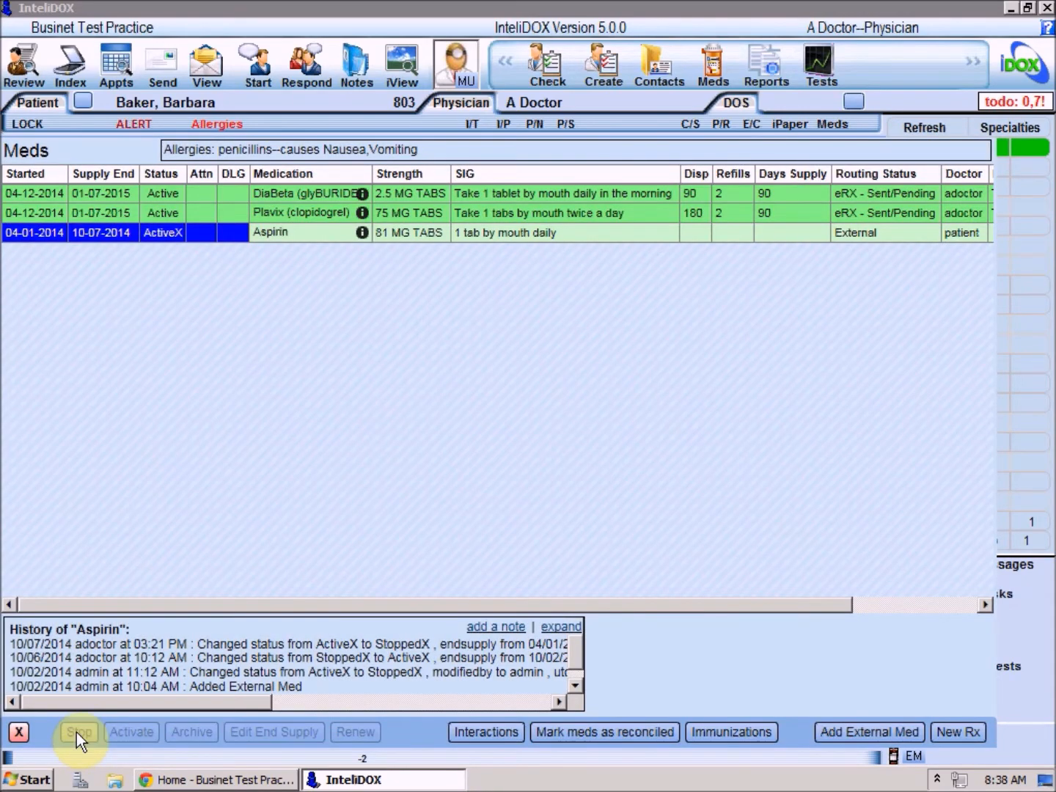
{"action": "left_click", "coordinate": [19, 731]}
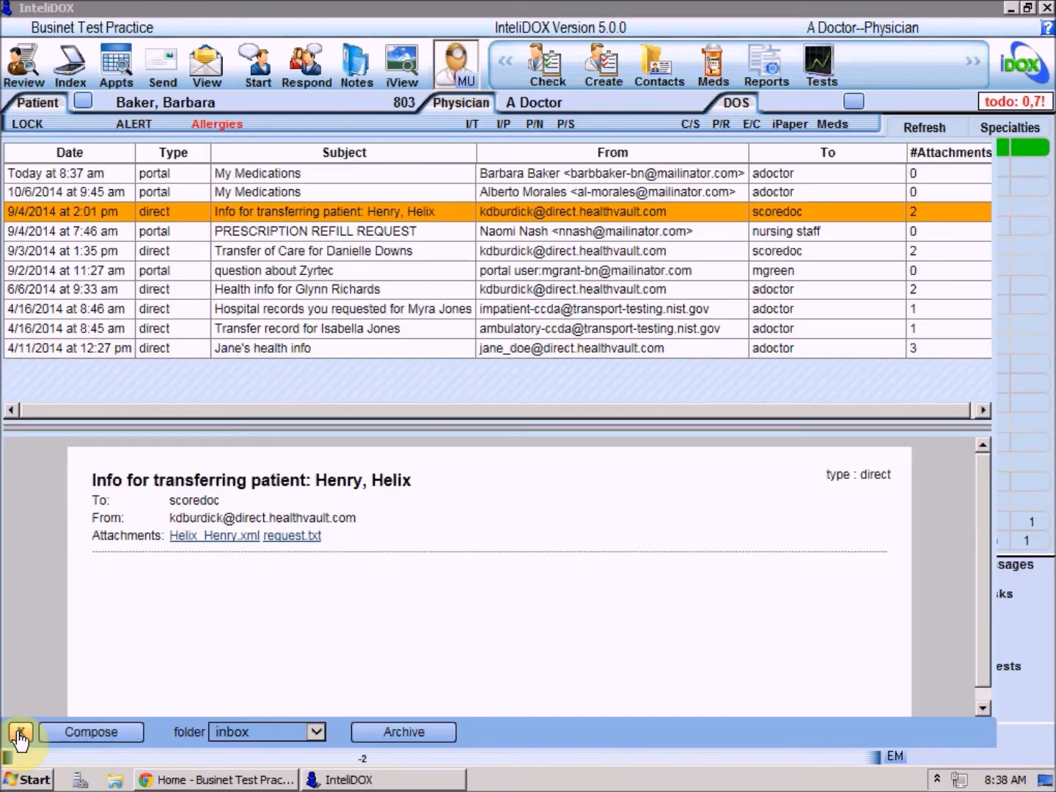
{"action": "left_click", "coordinate": [255, 173]}
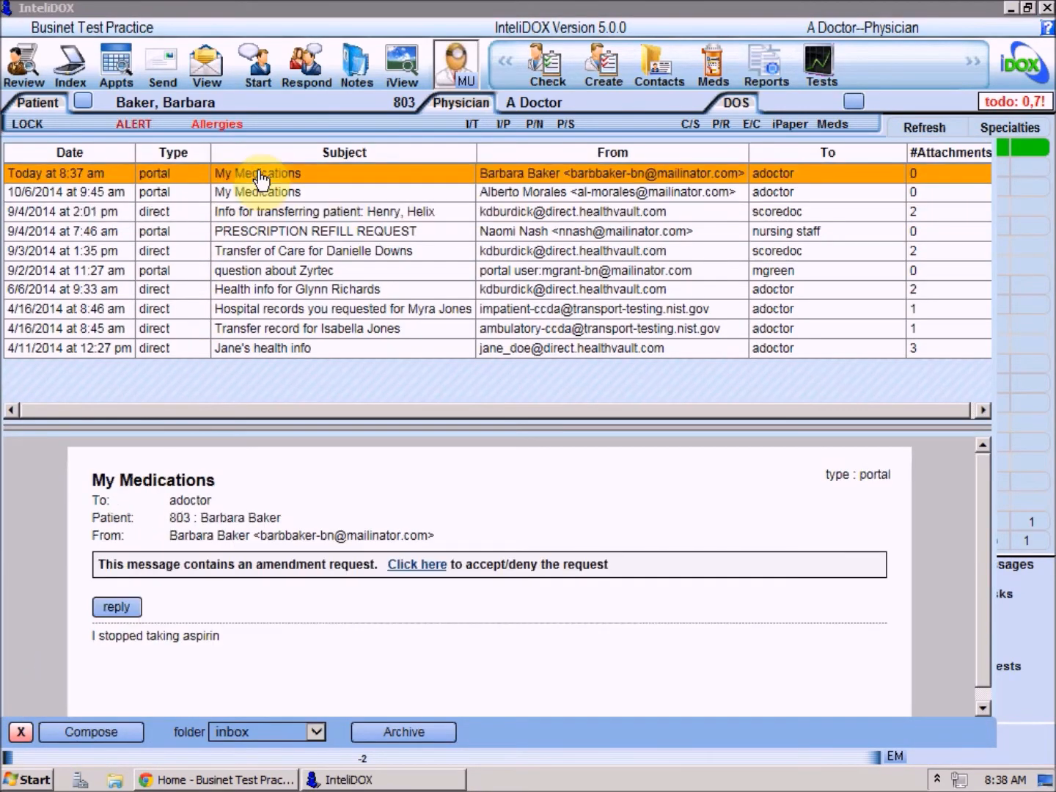
{"action": "left_click", "coordinate": [416, 565]}
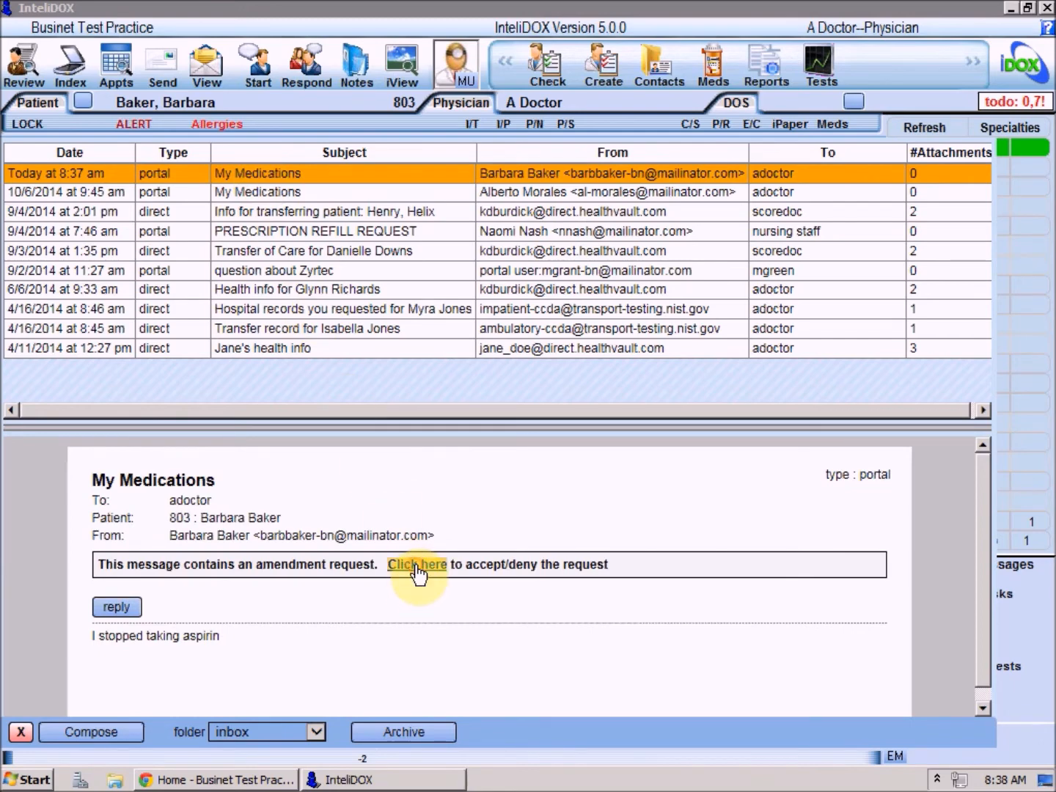
- Accept and complete the amendment, noting 'patient no longer takes aspirin; marked it "stopped"'
{"action": "left_click", "coordinate": [384, 583]}
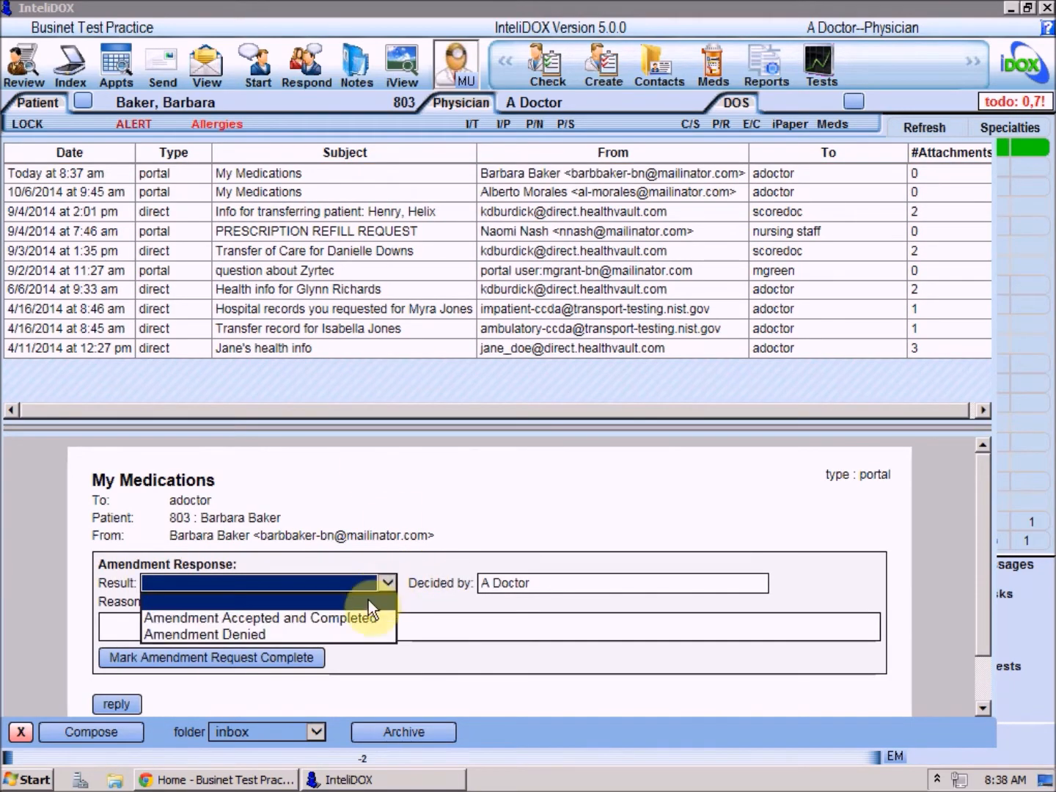
{"action": "left_click", "coordinate": [359, 619]}
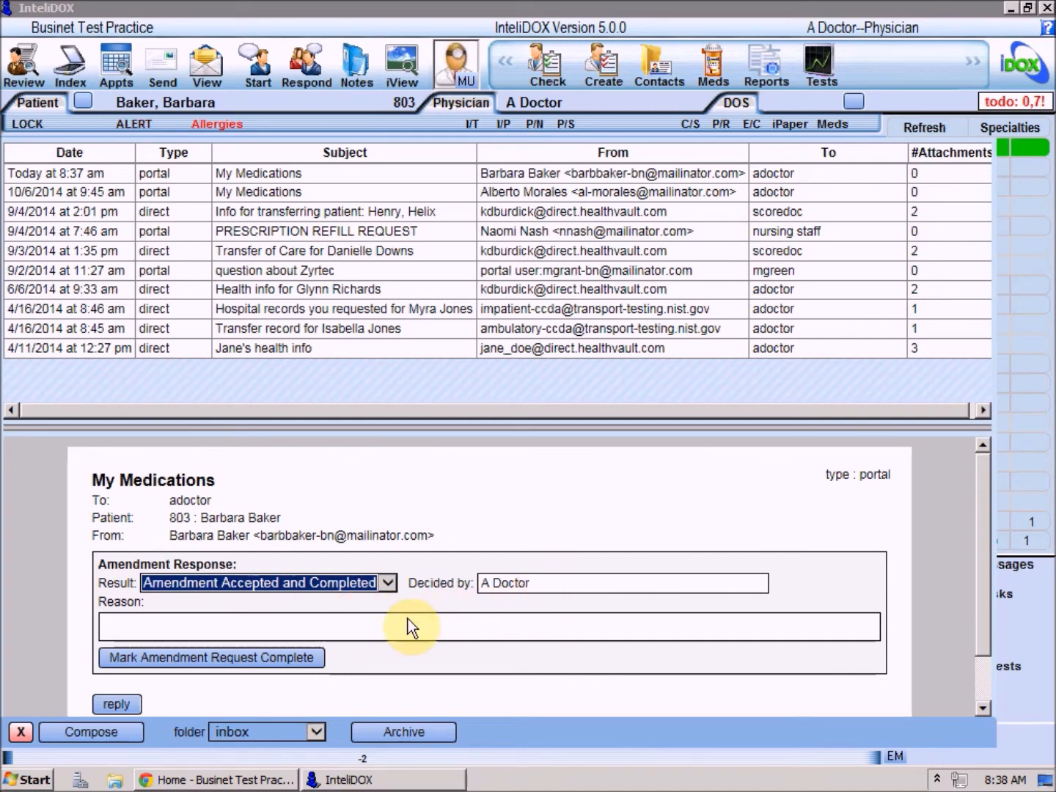
{"action": "left_click", "coordinate": [379, 626]}
{"action": "type", "text": "pat"}
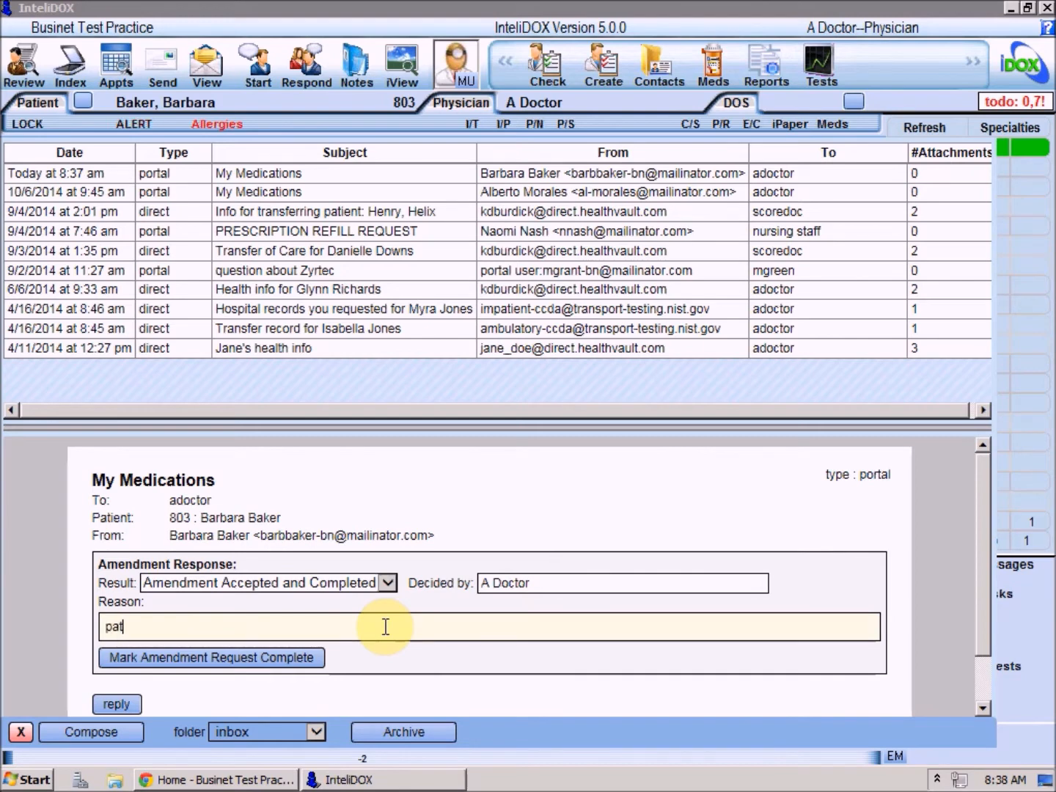
{"action": "type", "text": "ient no longer takes aspirin; marked it \"stopped\""}
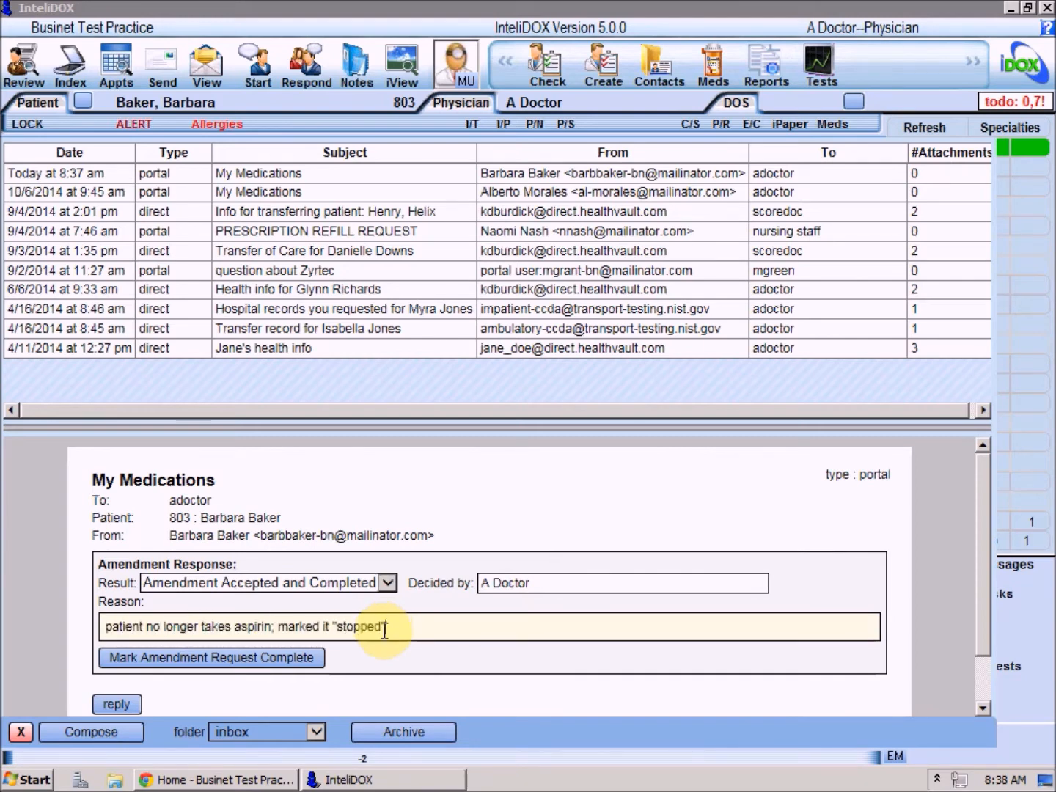
{"action": "left_click", "coordinate": [285, 664]}
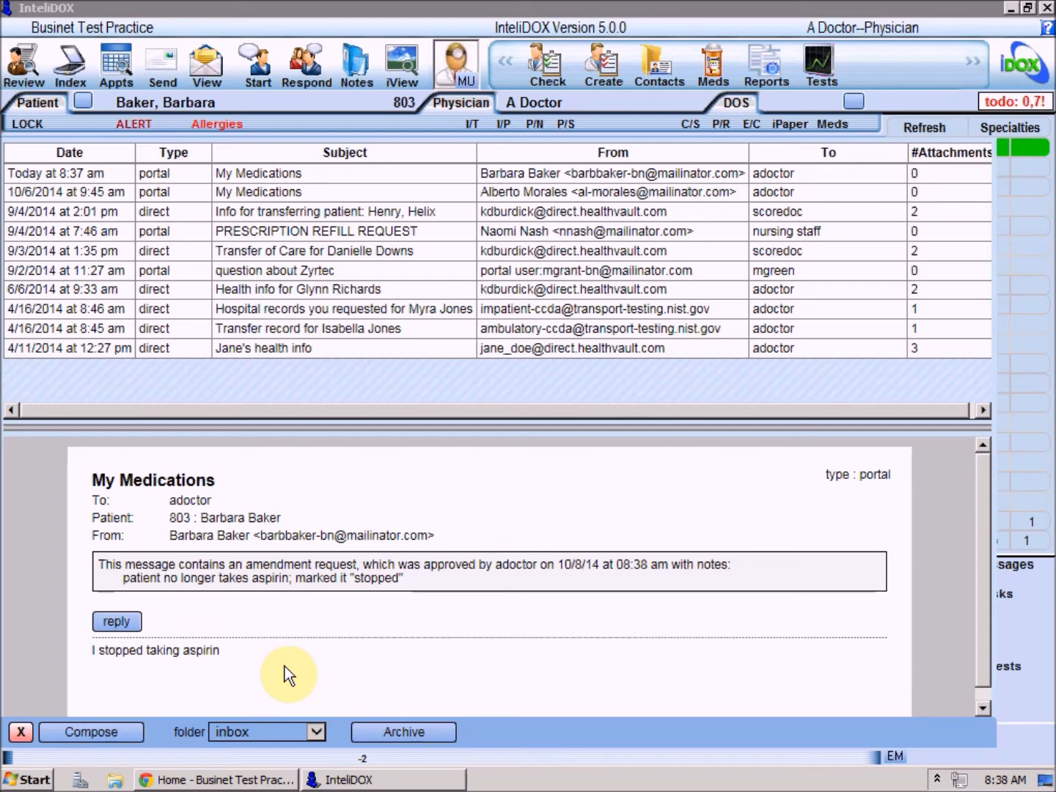
- Reply 'Thanks for the update!' to the My Medications message, then archive it
{"action": "left_click", "coordinate": [130, 625]}
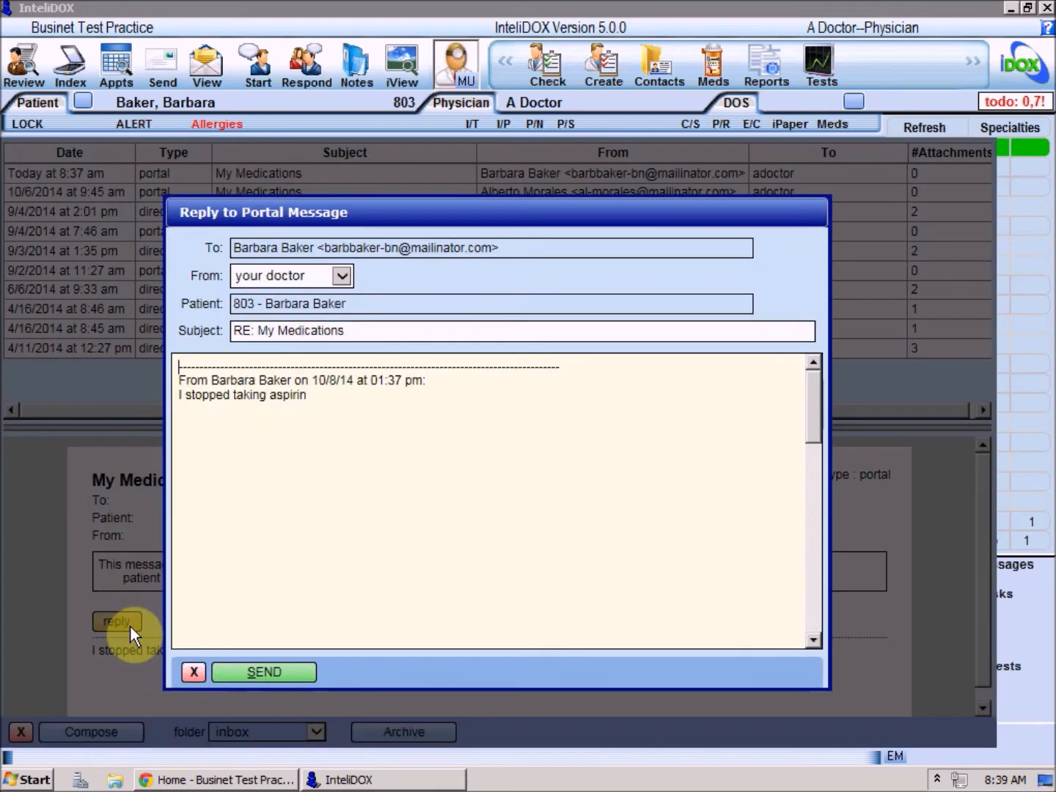
{"action": "key", "text": "Return"}
{"action": "key", "text": "Return"}
{"action": "type", "text": "Thanks for the update!"}
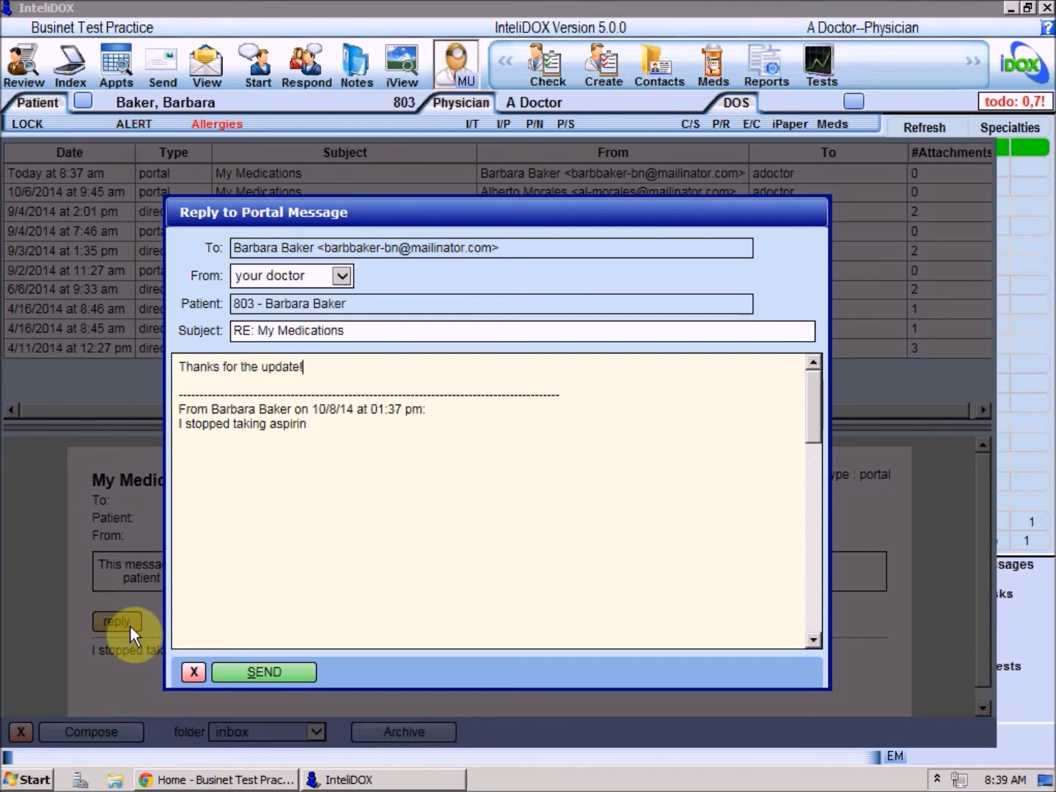
{"action": "left_click", "coordinate": [241, 673]}
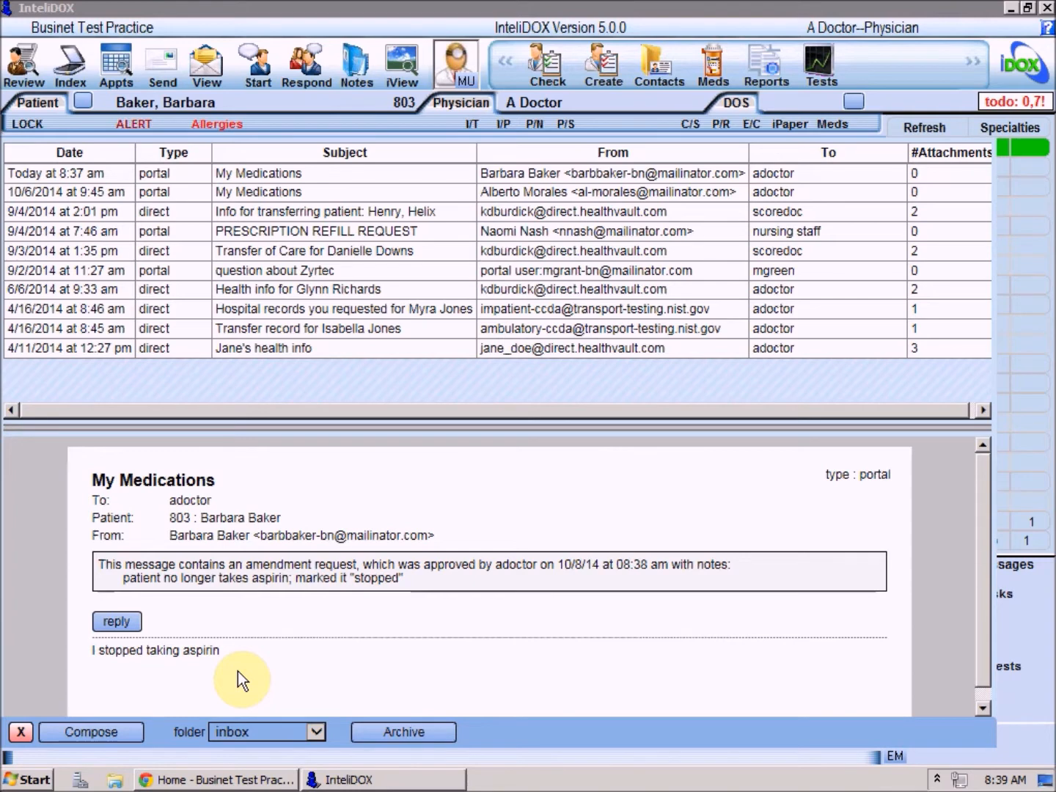
{"action": "left_click", "coordinate": [439, 739]}
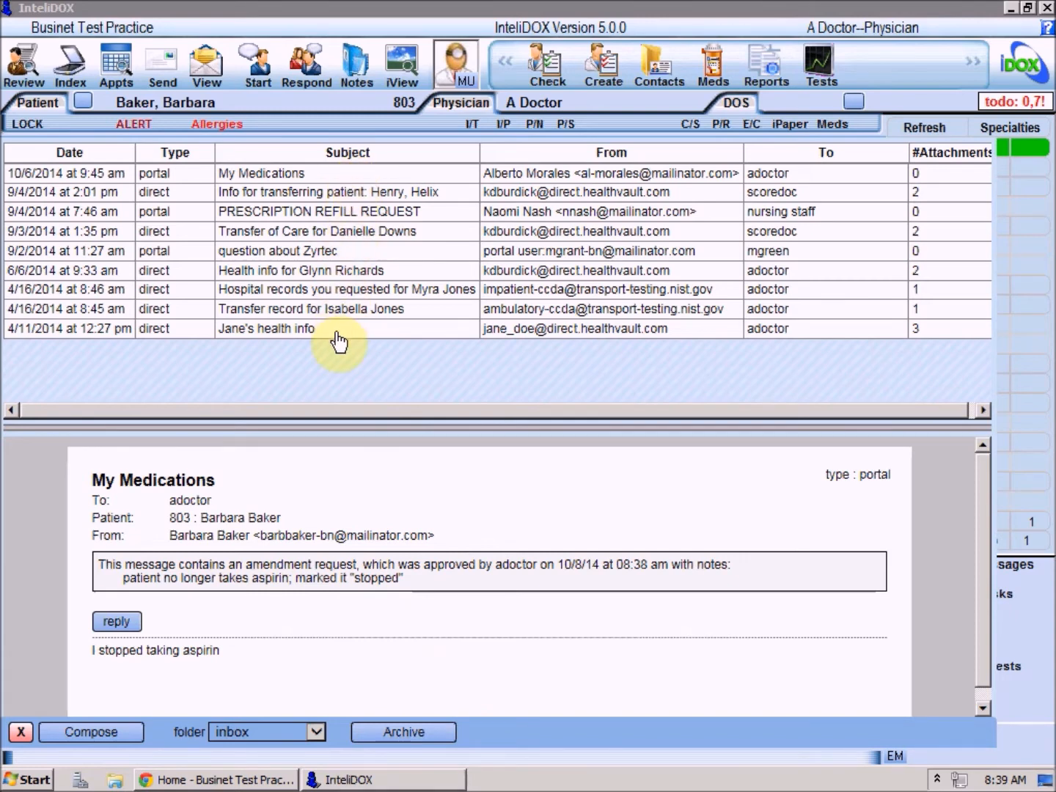
- Switch the folder view to inbox/archived and start a new portal message
{"action": "left_click", "coordinate": [316, 730]}
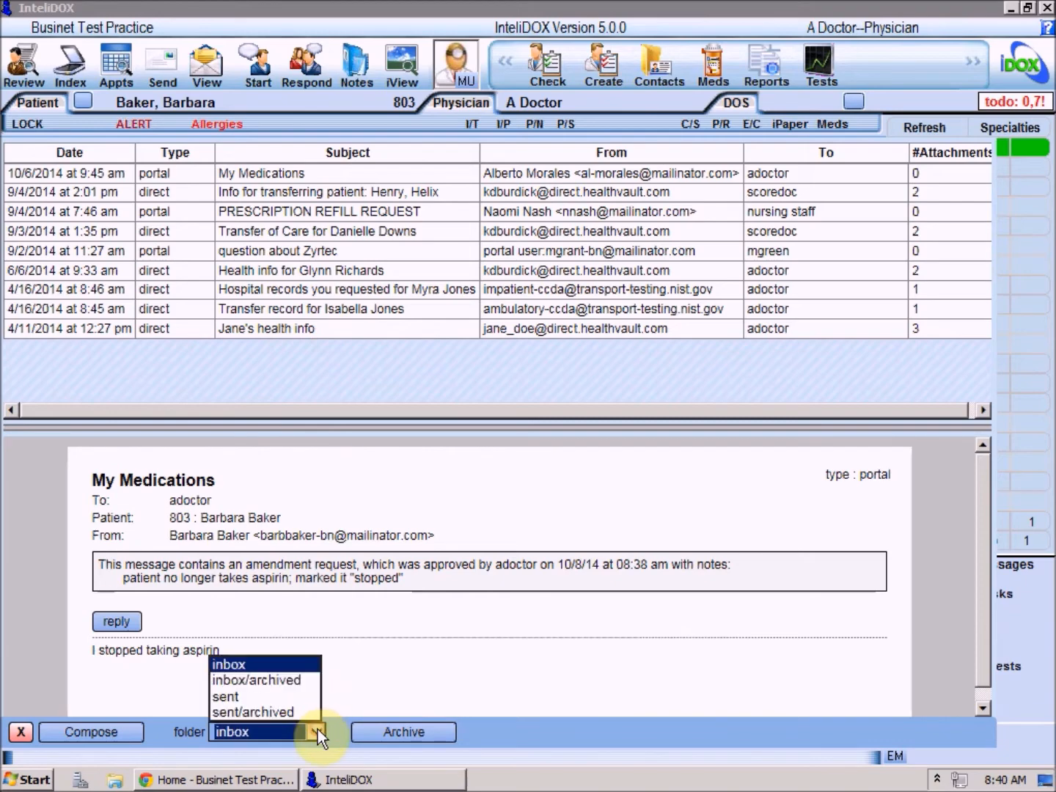
{"action": "left_click", "coordinate": [295, 680]}
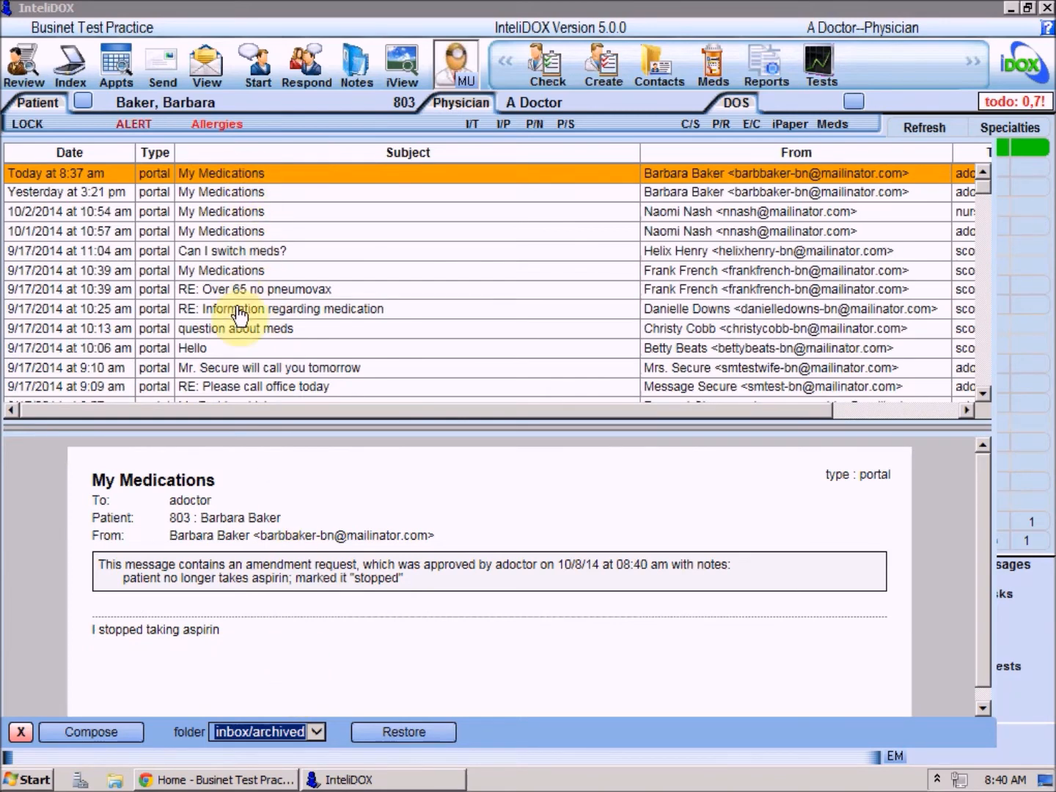
{"action": "left_click", "coordinate": [114, 733]}
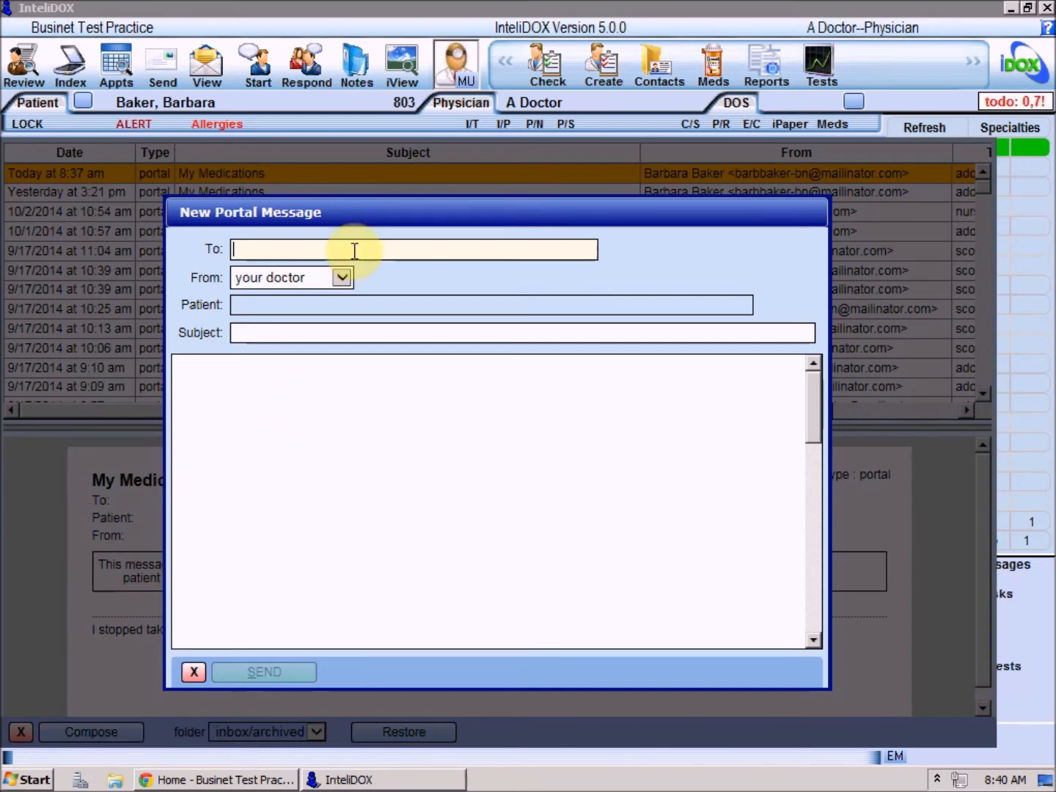
- Address the new portal message to the patient, keeping 'your doctor' as sender
{"action": "type", "text": "baker"}
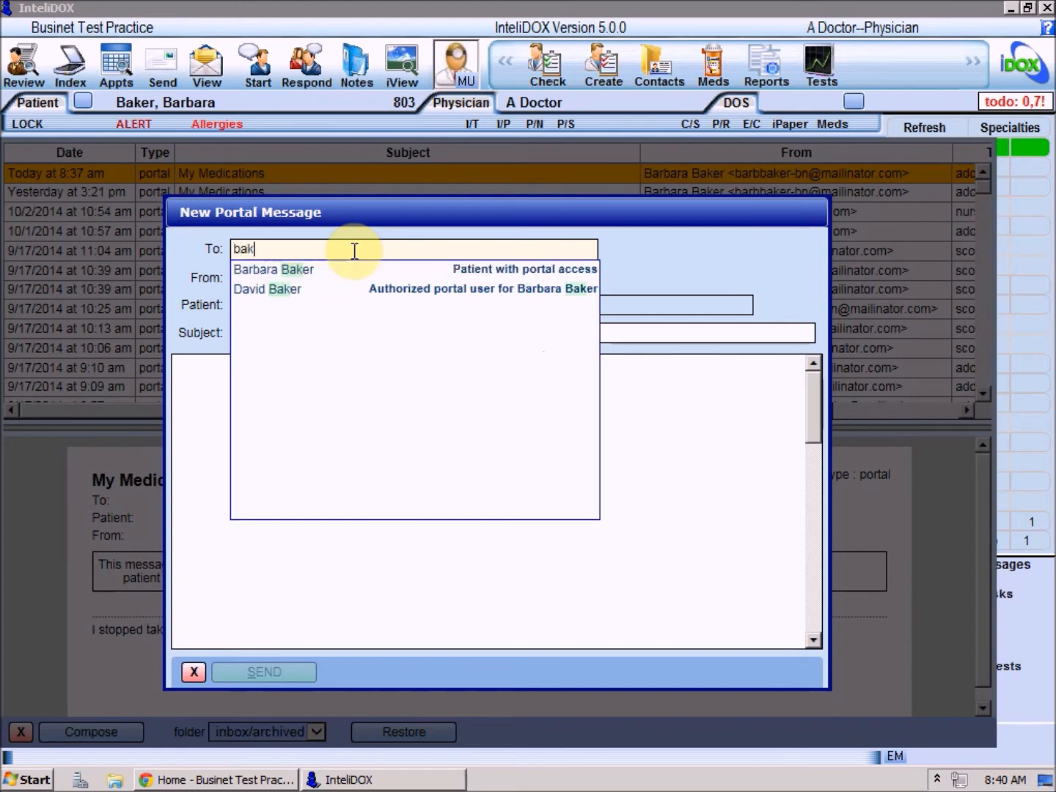
{"action": "left_click", "coordinate": [468, 270]}
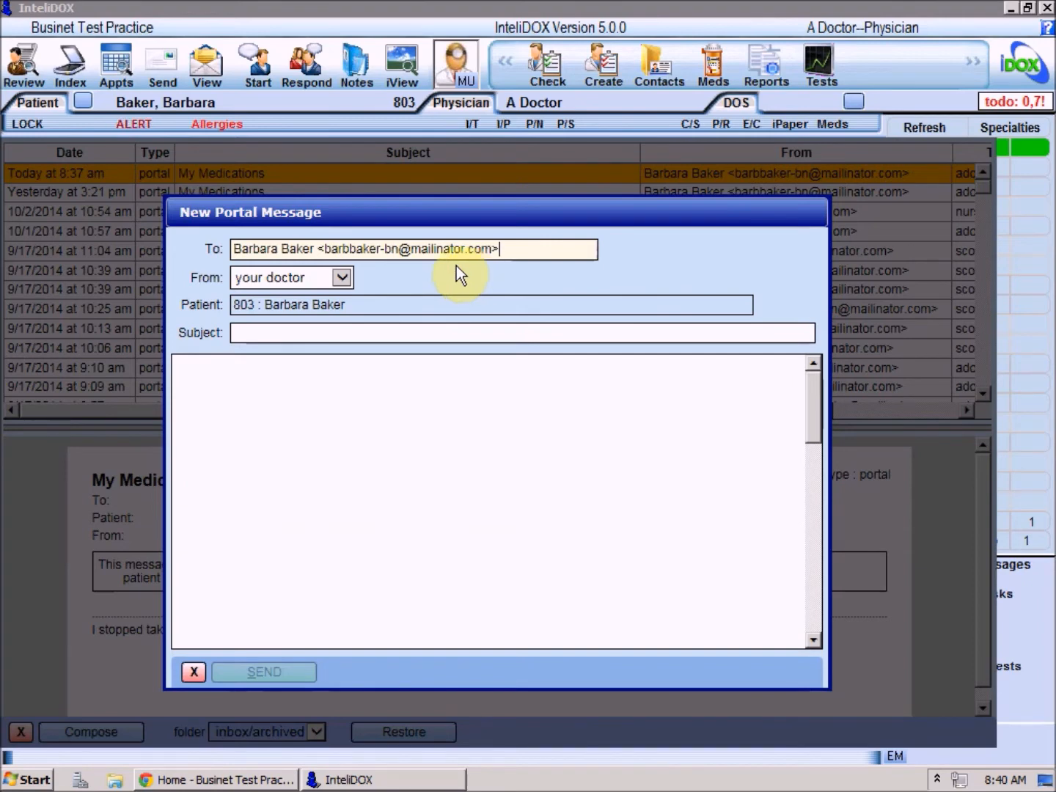
{"action": "left_click", "coordinate": [342, 278]}
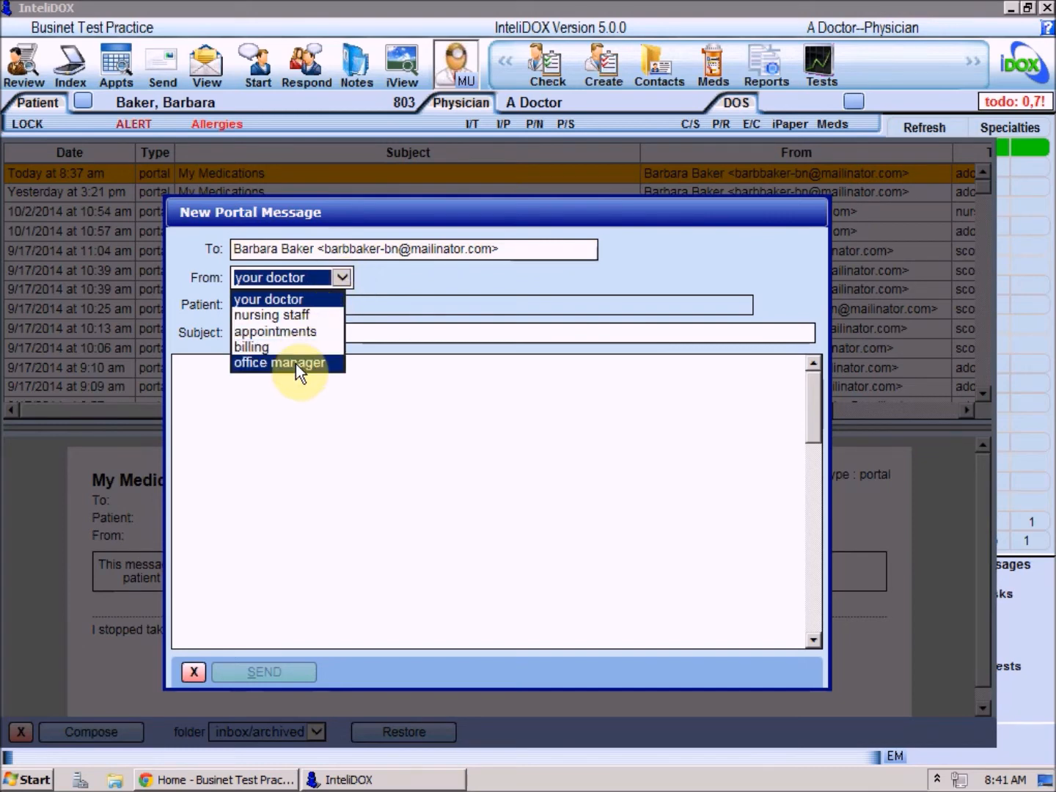
{"action": "left_click", "coordinate": [300, 298]}
- Send it with subject 'Please call' and body 'Please call the office to discuss your meds'
{"action": "left_click", "coordinate": [270, 336]}
{"action": "type", "text": "Please call"}
{"action": "key", "text": "Tab"}
{"action": "type", "text": "Pl"}
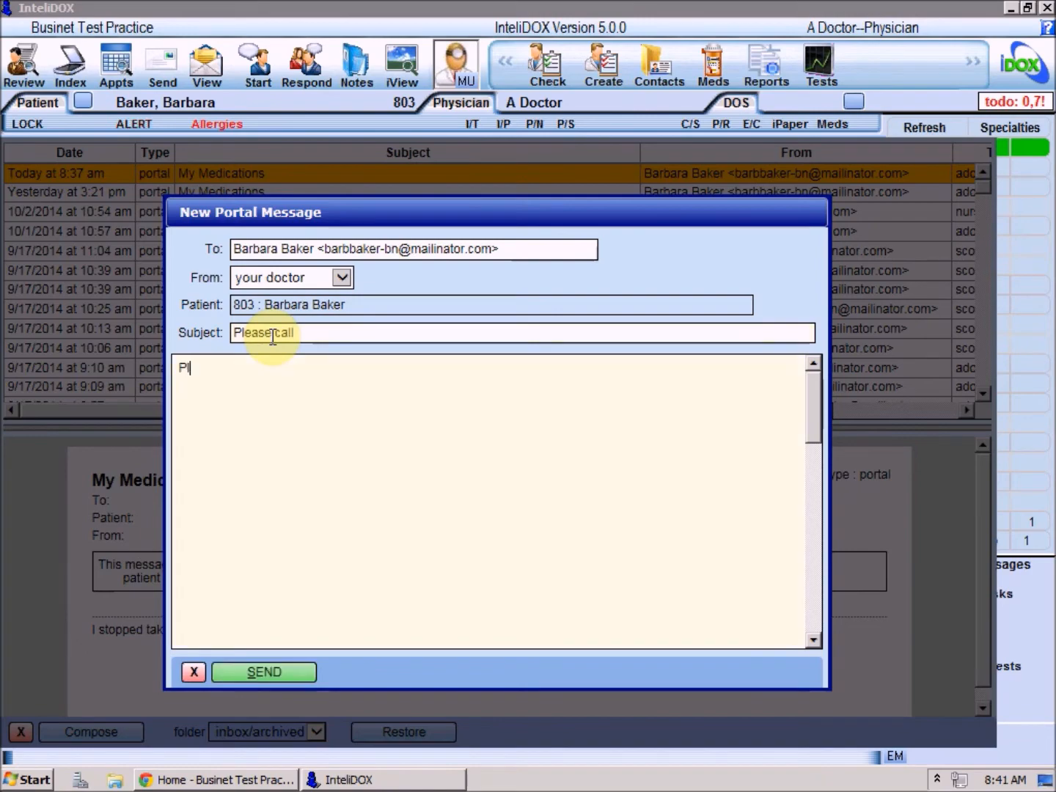
{"action": "type", "text": "ease call the office to discuss your meds"}
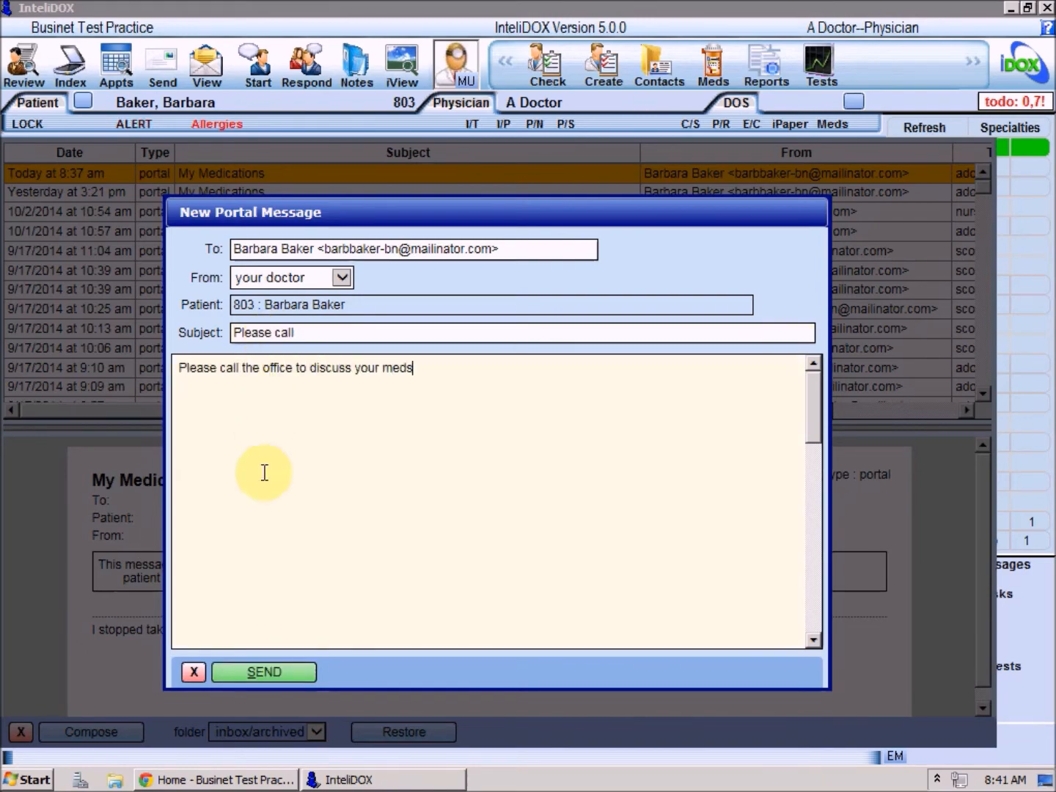
{"action": "left_click", "coordinate": [251, 676]}
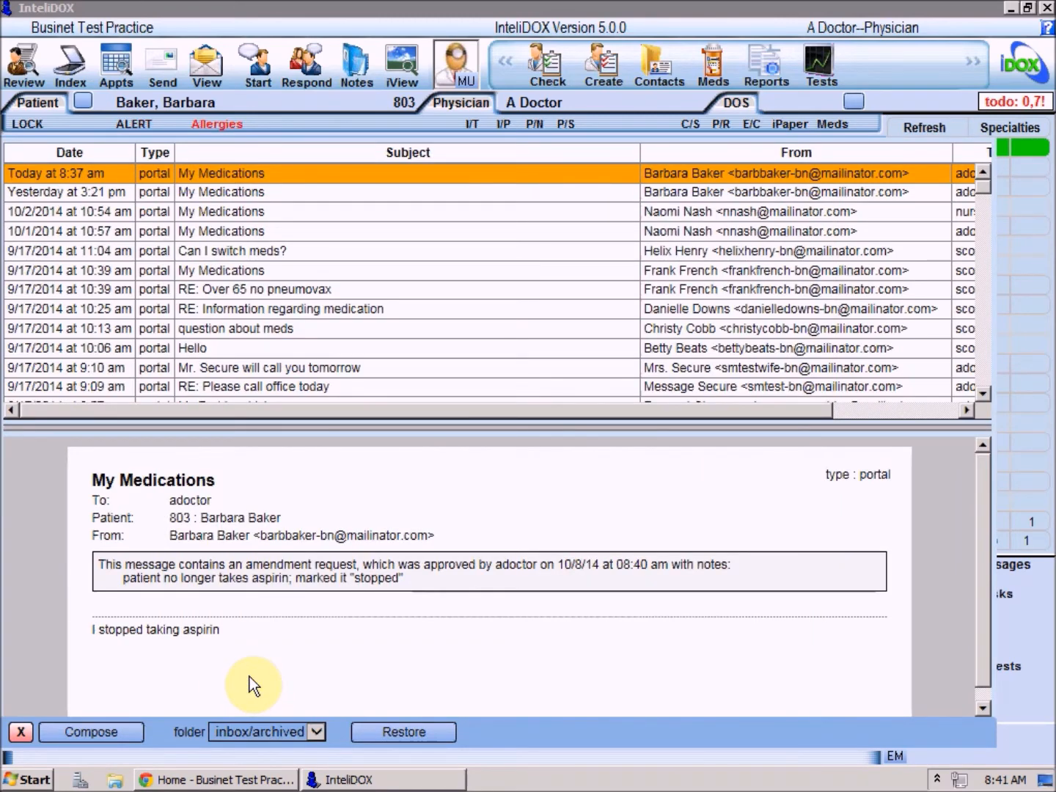
- Return to the inbox and select the 'Info for transferring patient' message's XML attachment
{"action": "left_click", "coordinate": [314, 729]}
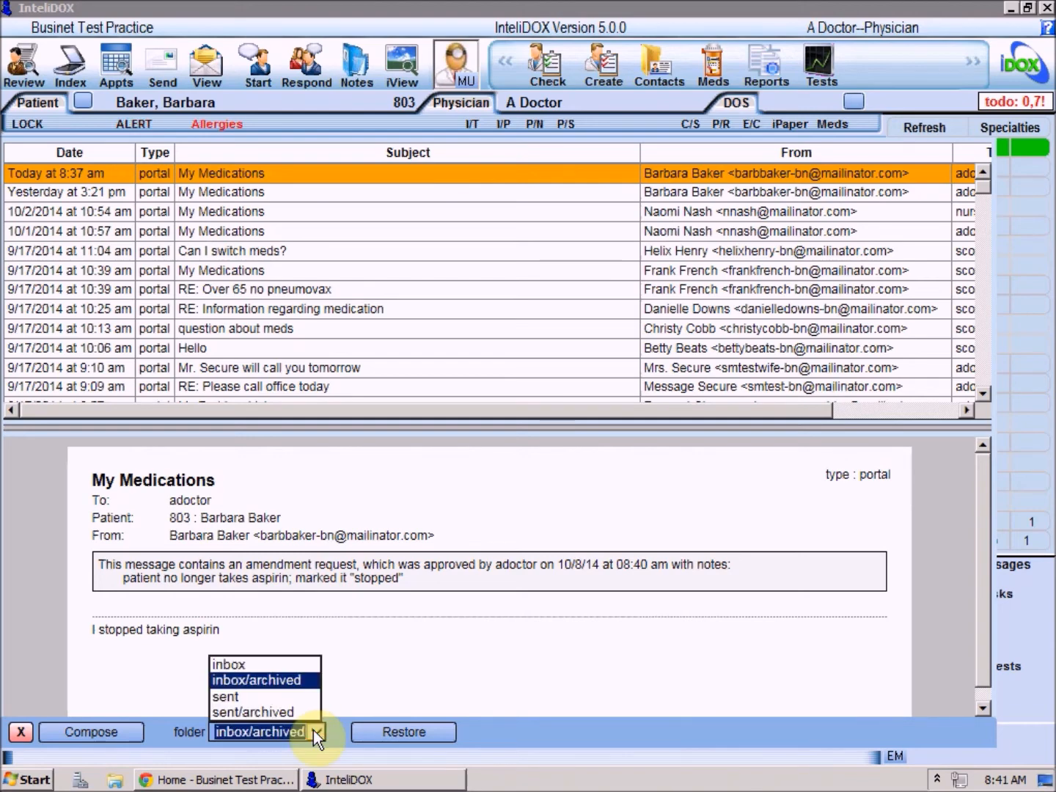
{"action": "left_click", "coordinate": [241, 662]}
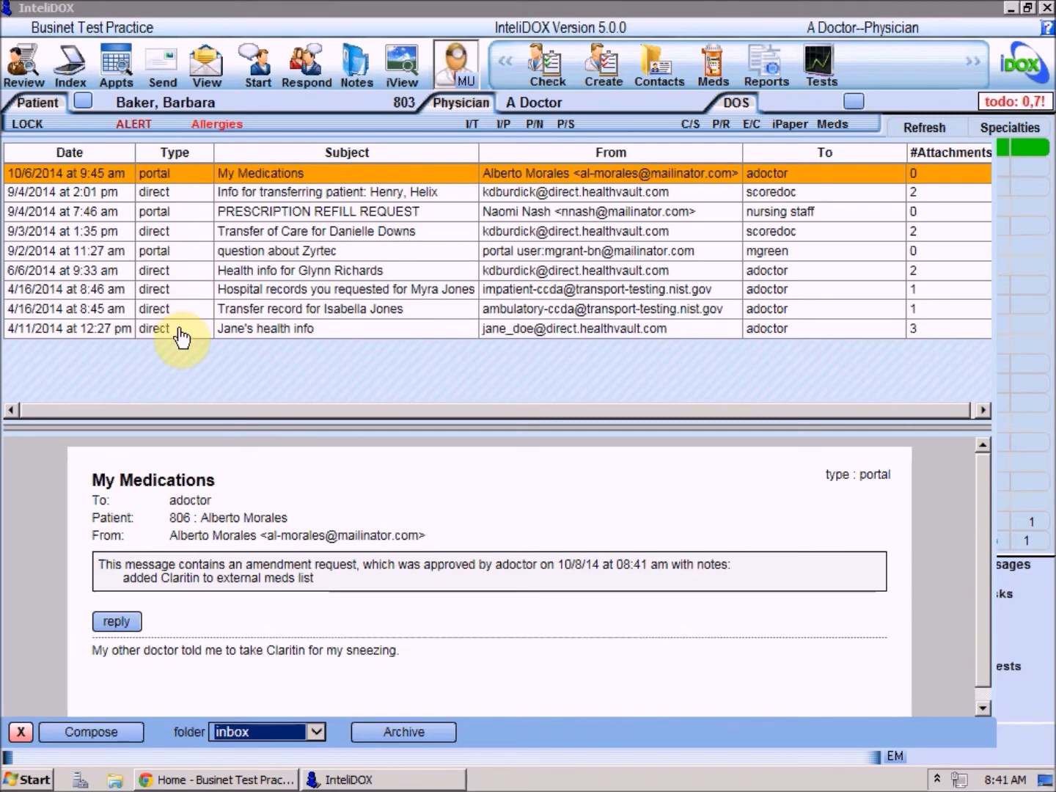
{"action": "left_click", "coordinate": [306, 190]}
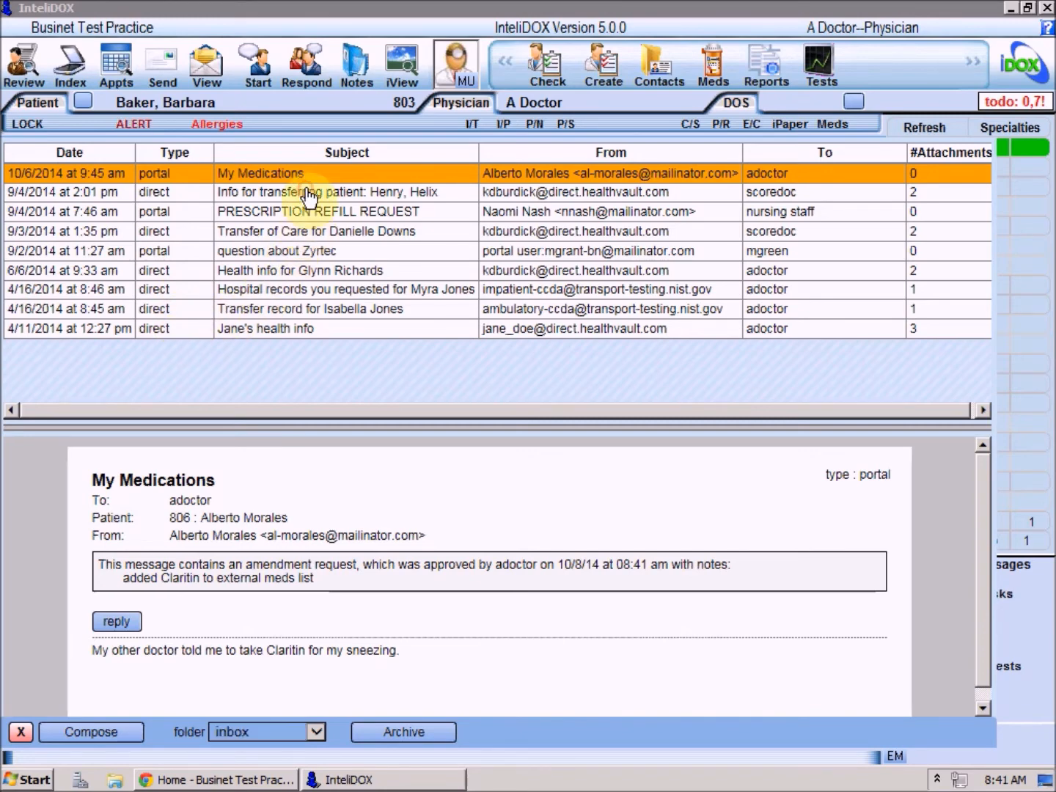
{"action": "left_click", "coordinate": [296, 233]}
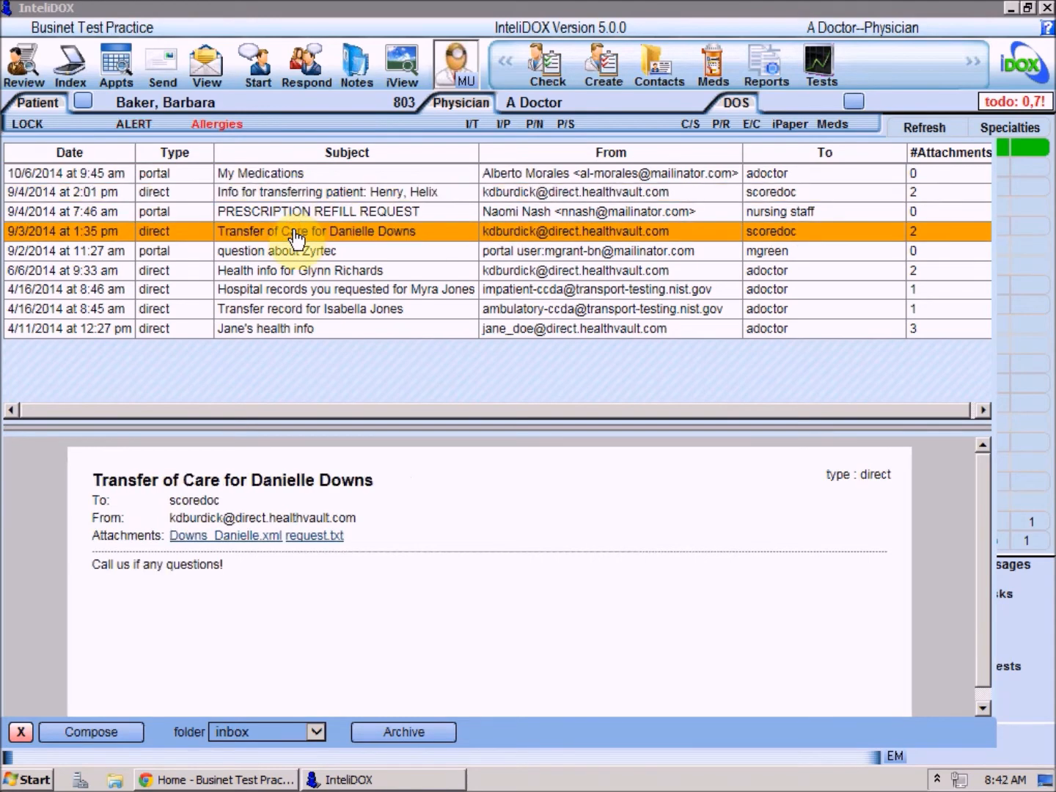
{"action": "left_click", "coordinate": [290, 195]}
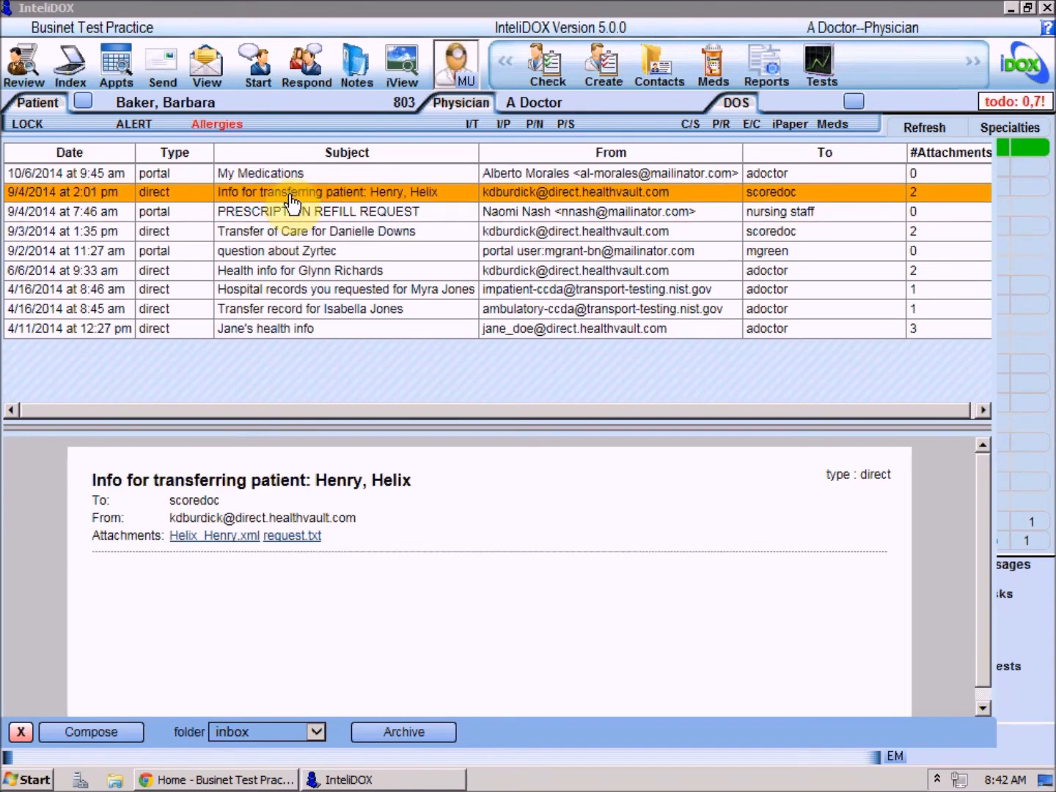
{"action": "left_click", "coordinate": [198, 541]}
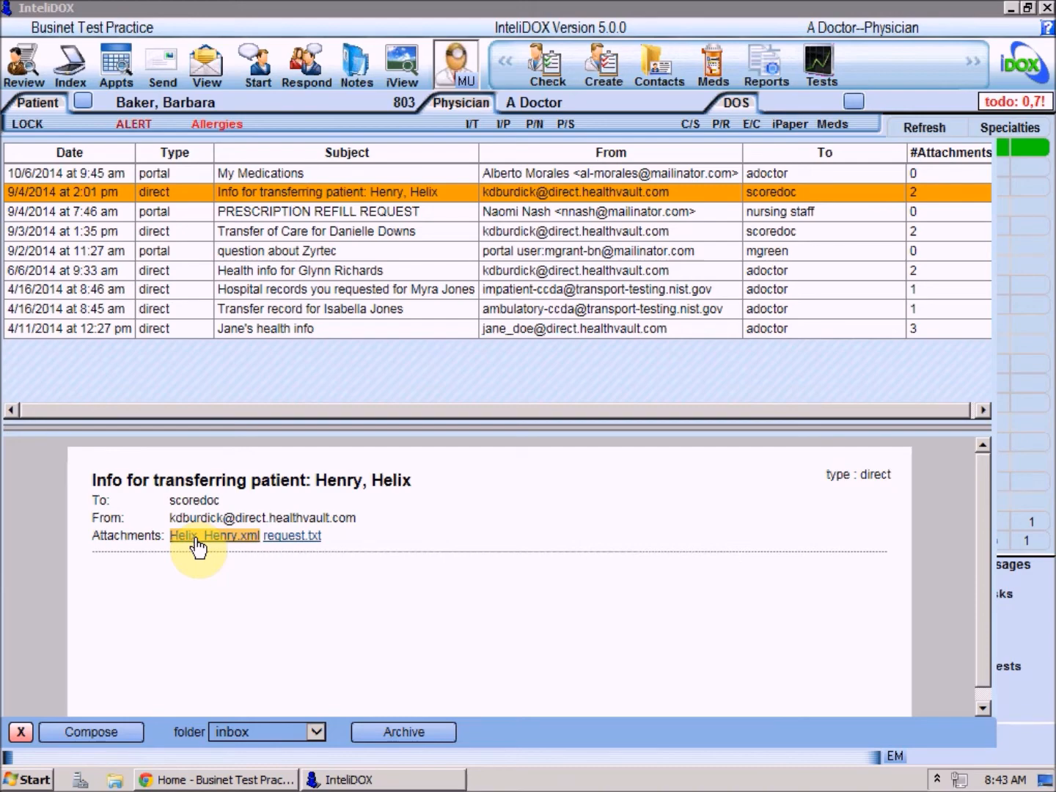
- Open the transferred patient's CCDA and jump to its Diagnostic Results section
{"action": "left_click", "coordinate": [195, 539]}
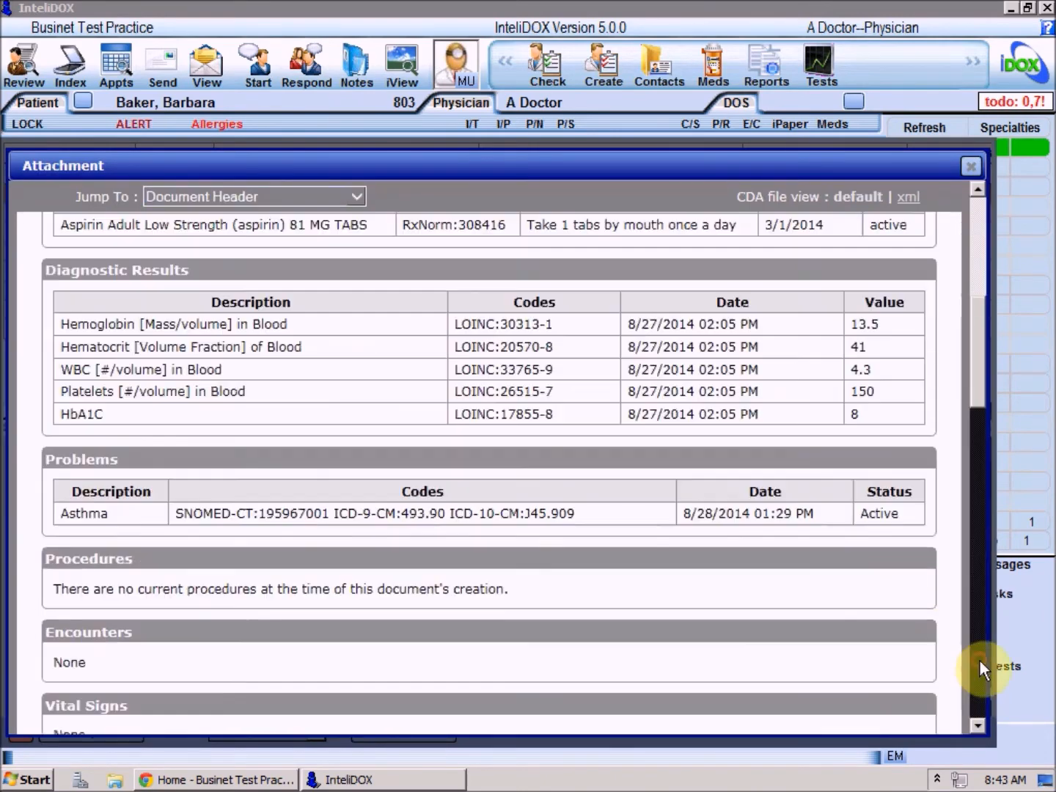
{"action": "left_click", "coordinate": [980, 658]}
{"action": "left_click", "coordinate": [980, 659]}
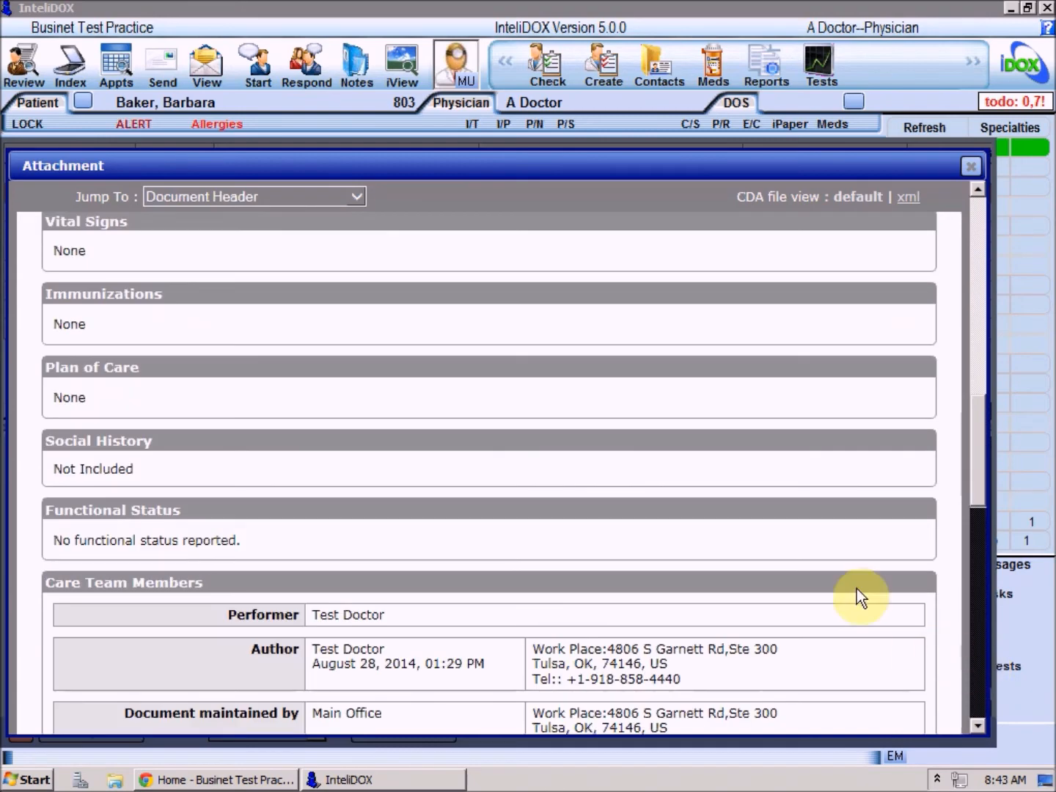
{"action": "left_click", "coordinate": [356, 196]}
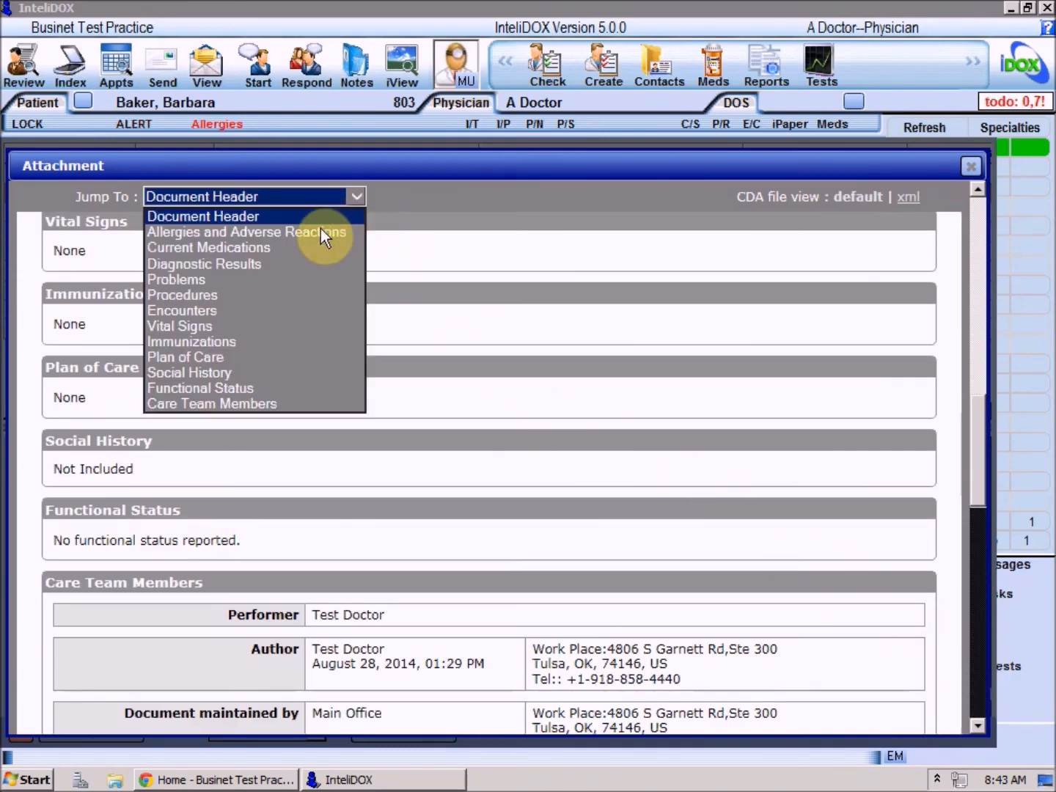
{"action": "left_click", "coordinate": [293, 265]}
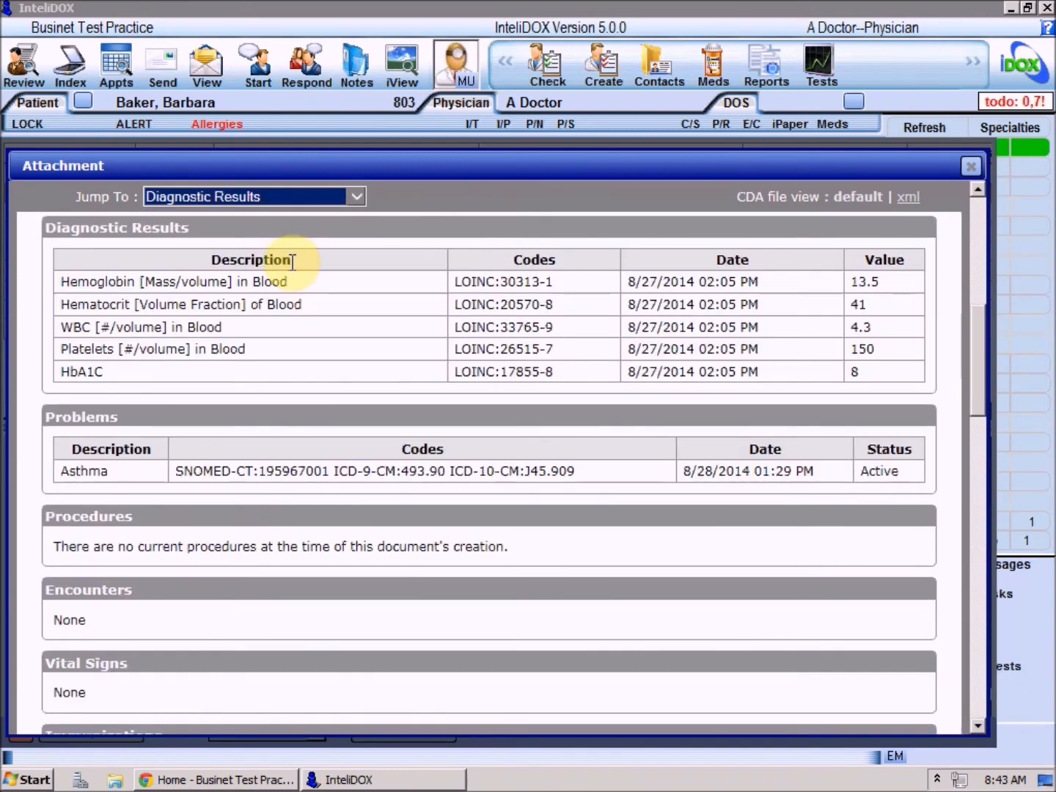
- Go back to the CCDA's Document Header and begin importing it into the linked chart
{"action": "left_click", "coordinate": [352, 194]}
{"action": "left_click", "coordinate": [292, 214]}
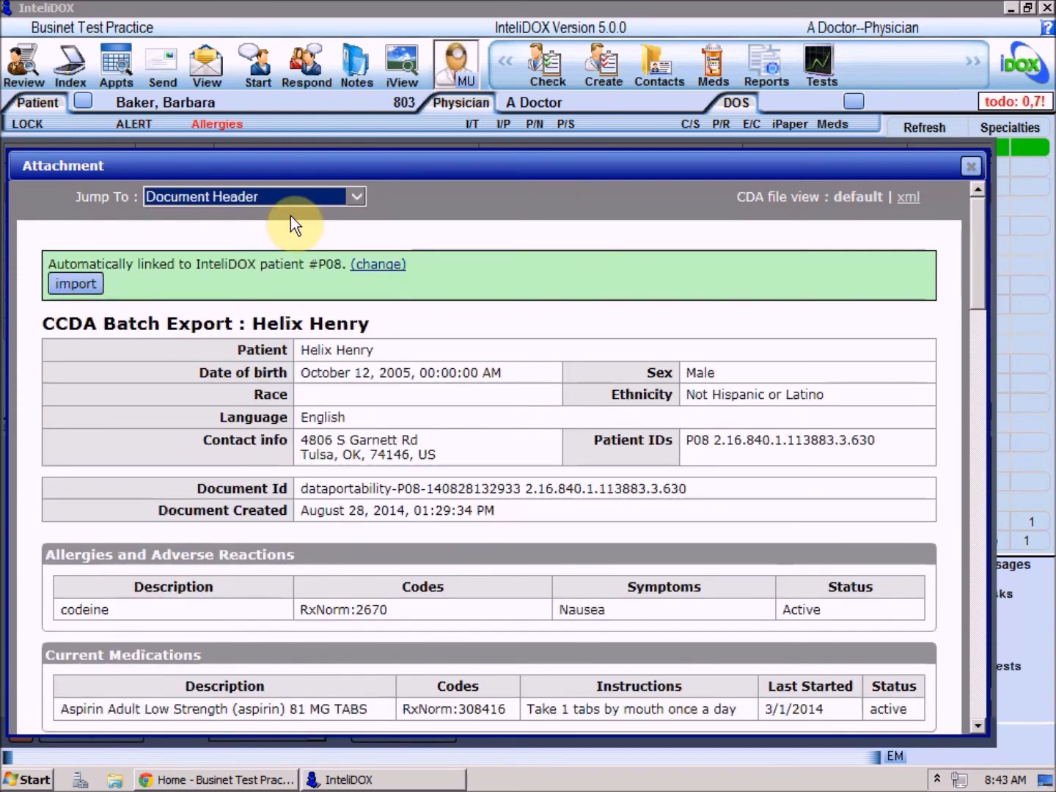
{"action": "left_click", "coordinate": [351, 198]}
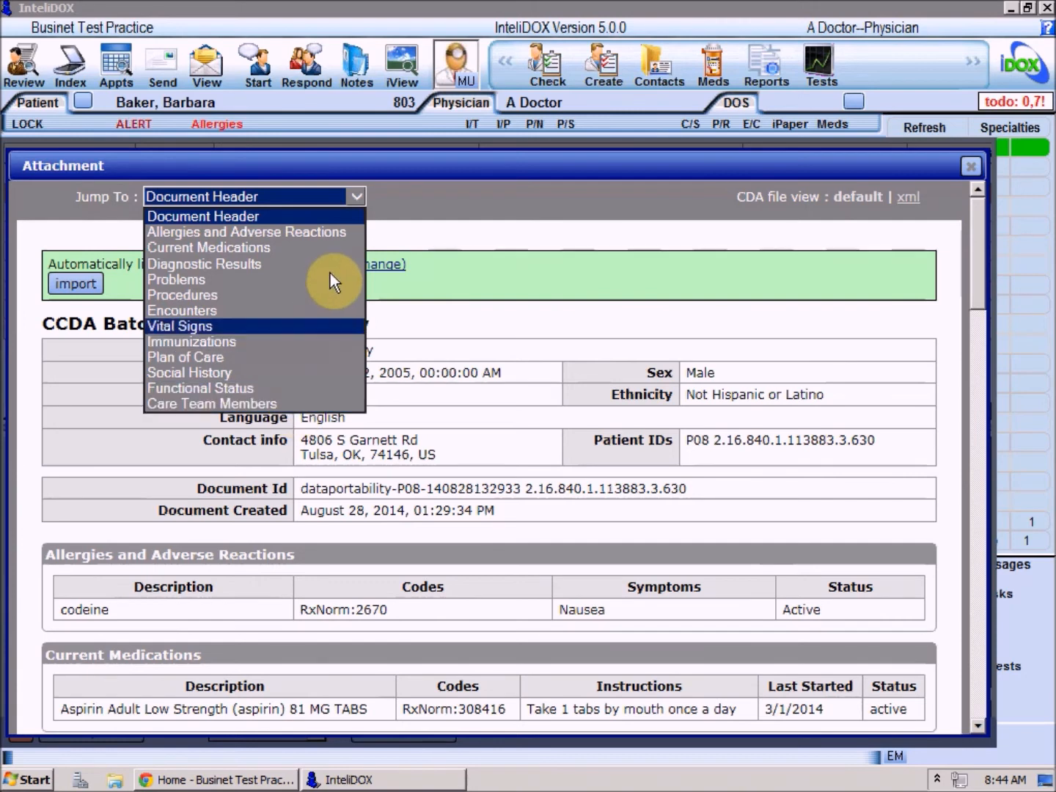
{"action": "left_click", "coordinate": [381, 200]}
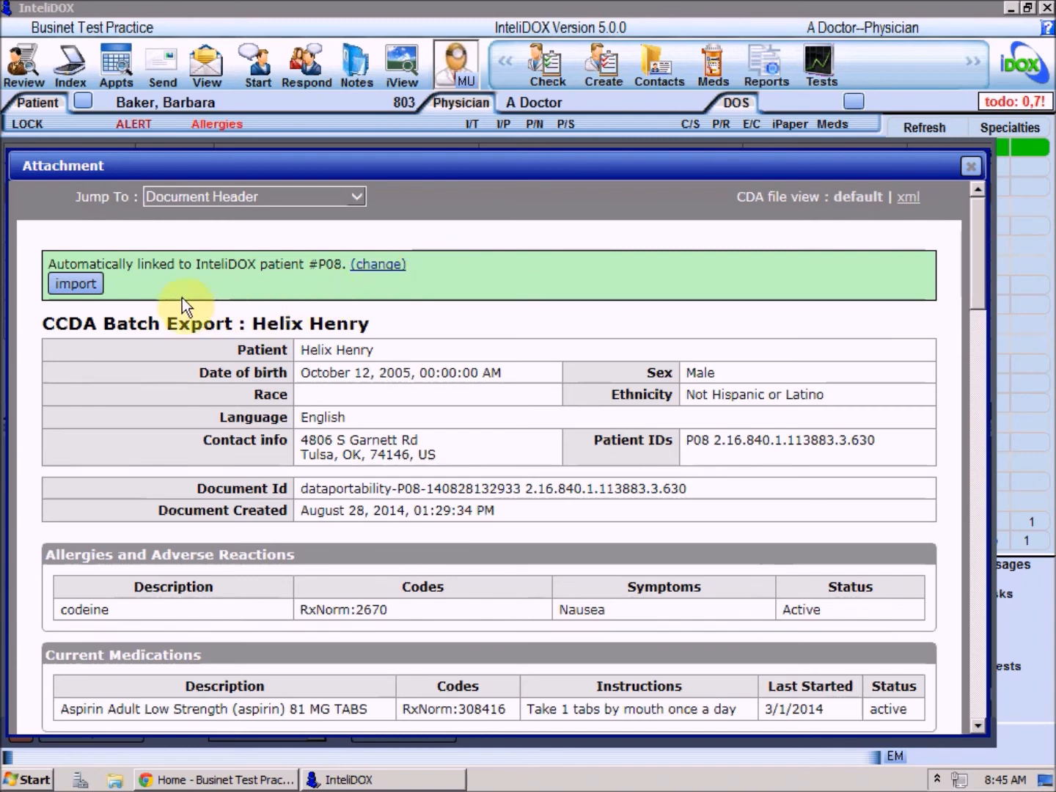
{"action": "left_click", "coordinate": [73, 286]}
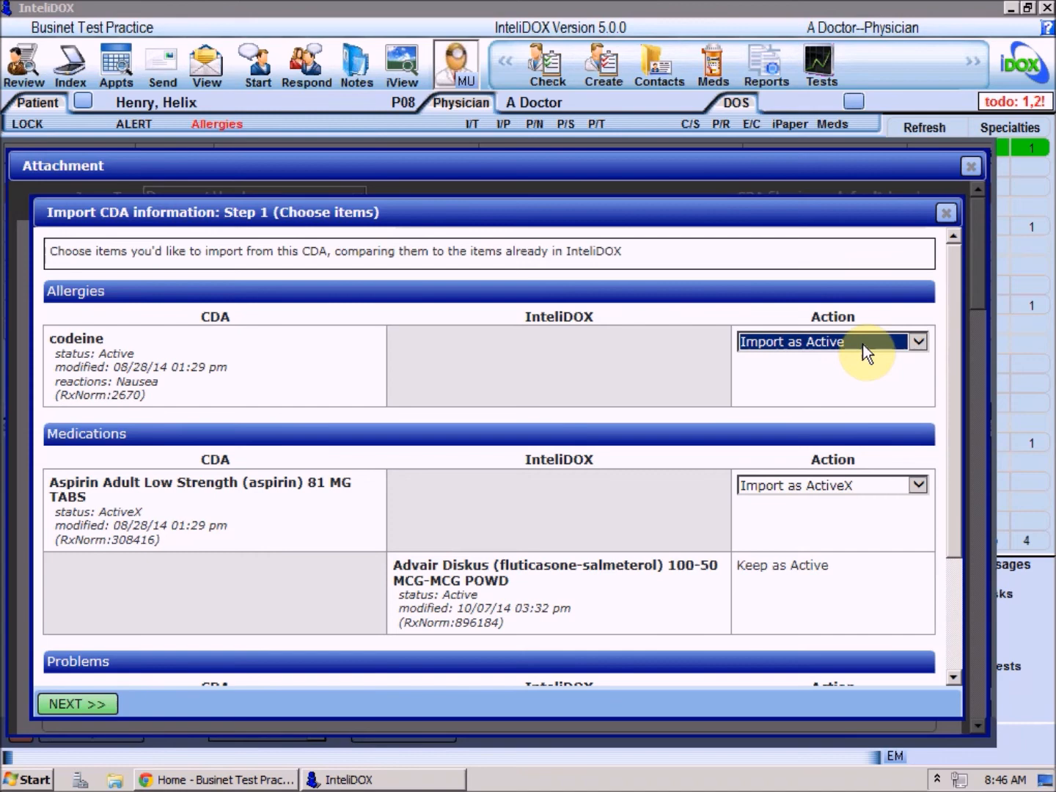
- Set codeine and Asthma to Import as Active, aspirin to Import as ActiveX, and preview changes
{"action": "left_click", "coordinate": [917, 345]}
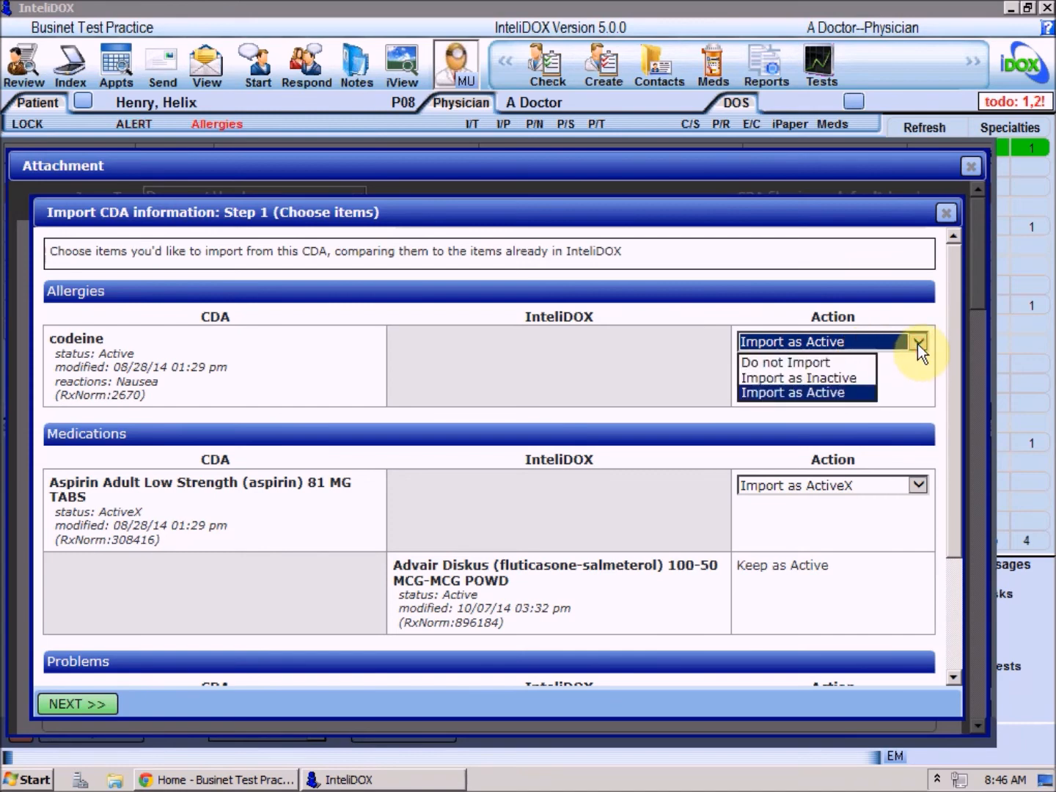
{"action": "left_click", "coordinate": [823, 392]}
{"action": "left_click_drag", "start_coordinate": [957, 334], "coordinate": [934, 491]}
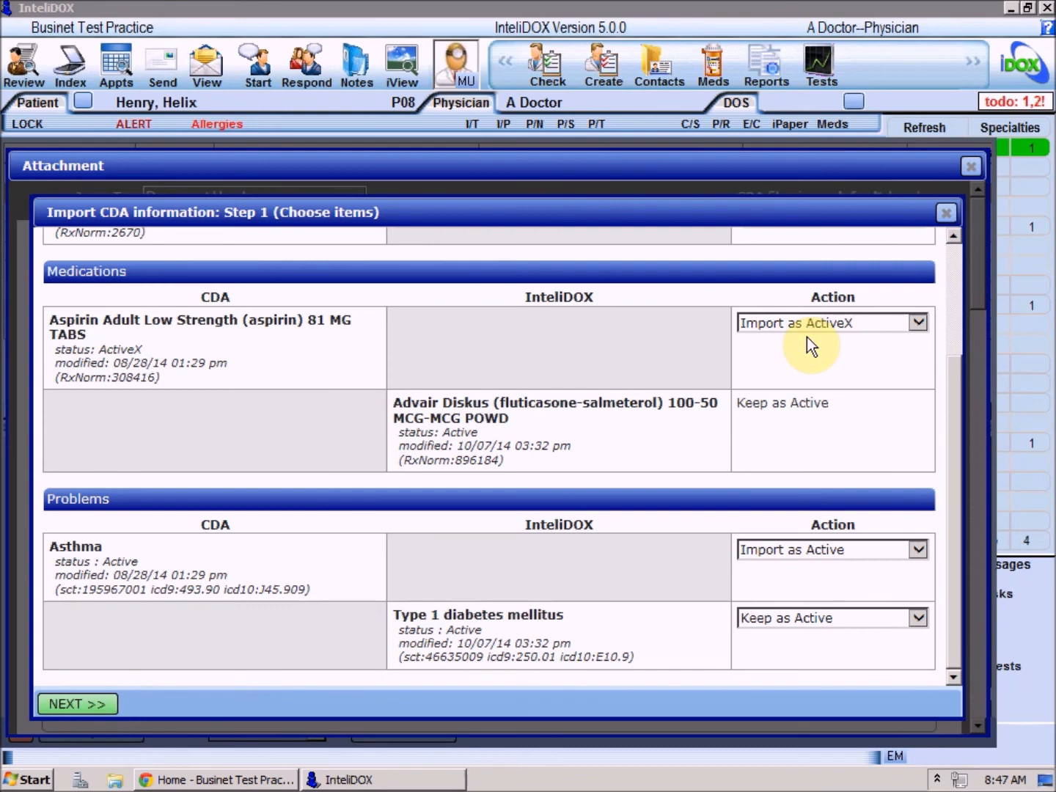
{"action": "left_click", "coordinate": [920, 324]}
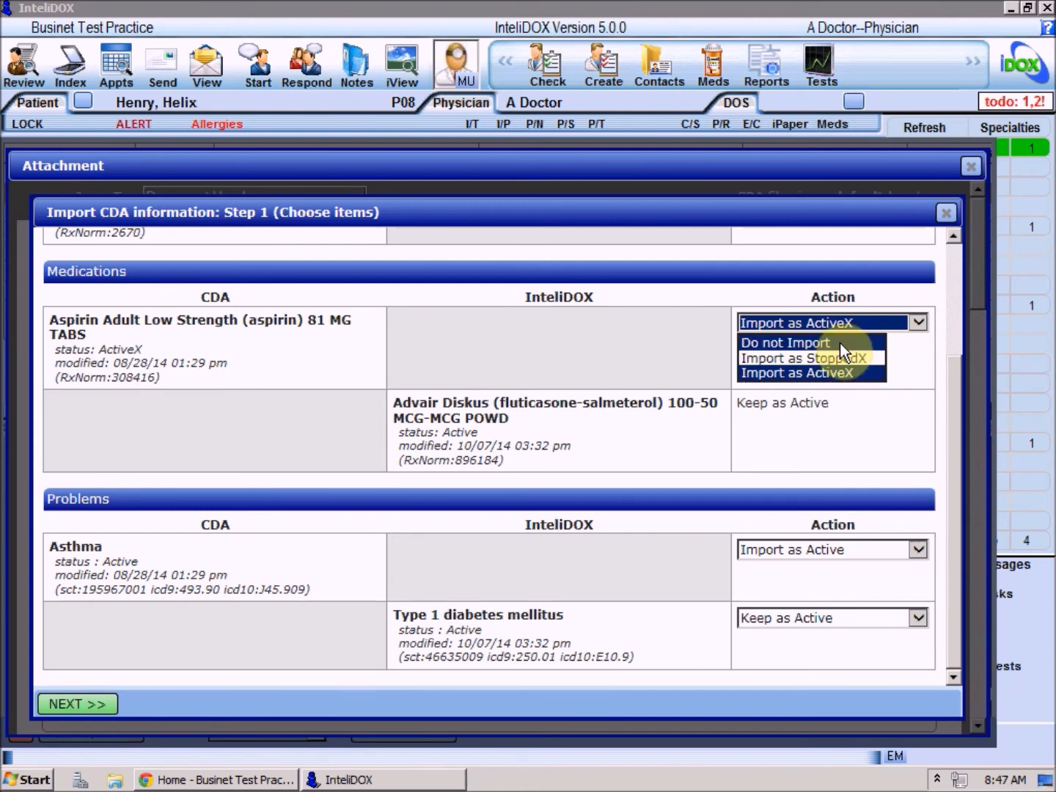
{"action": "left_click", "coordinate": [834, 374]}
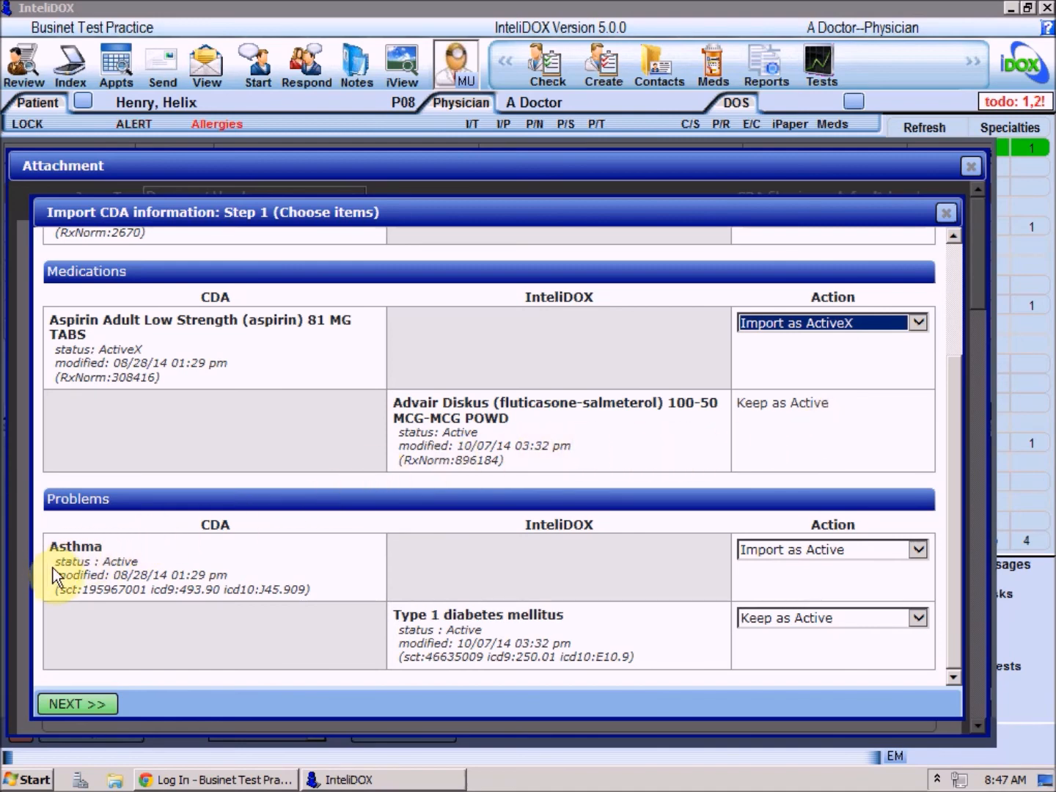
{"action": "left_click", "coordinate": [918, 551]}
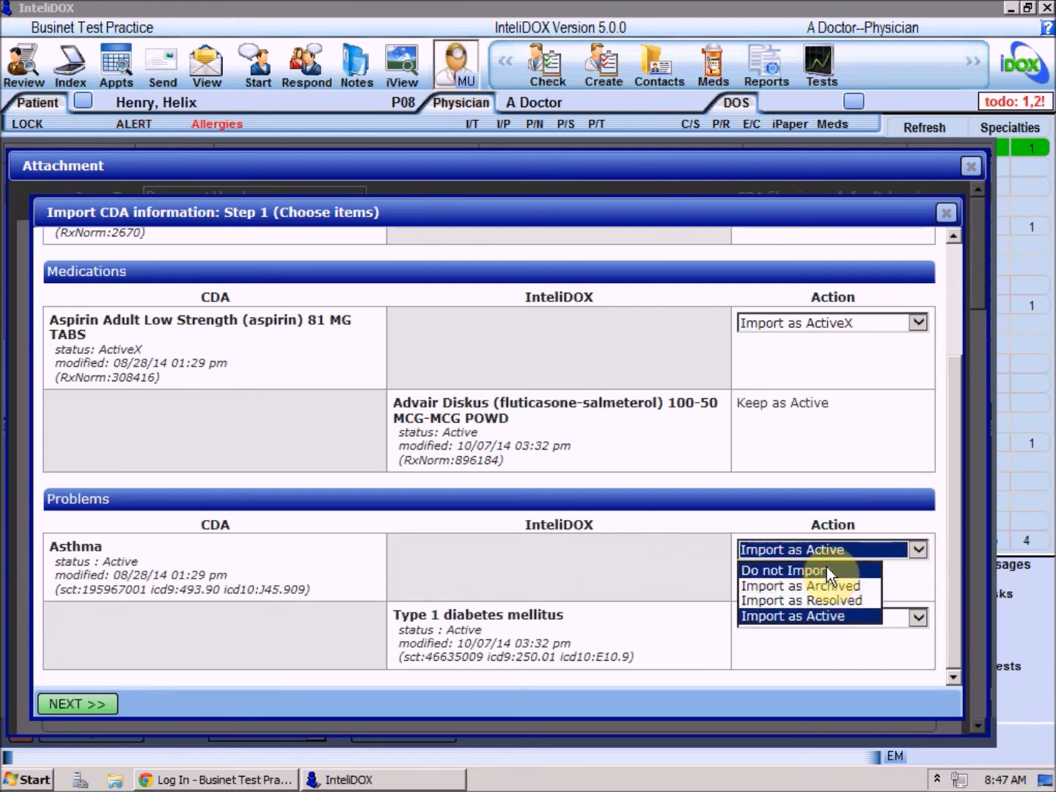
{"action": "left_click", "coordinate": [819, 612]}
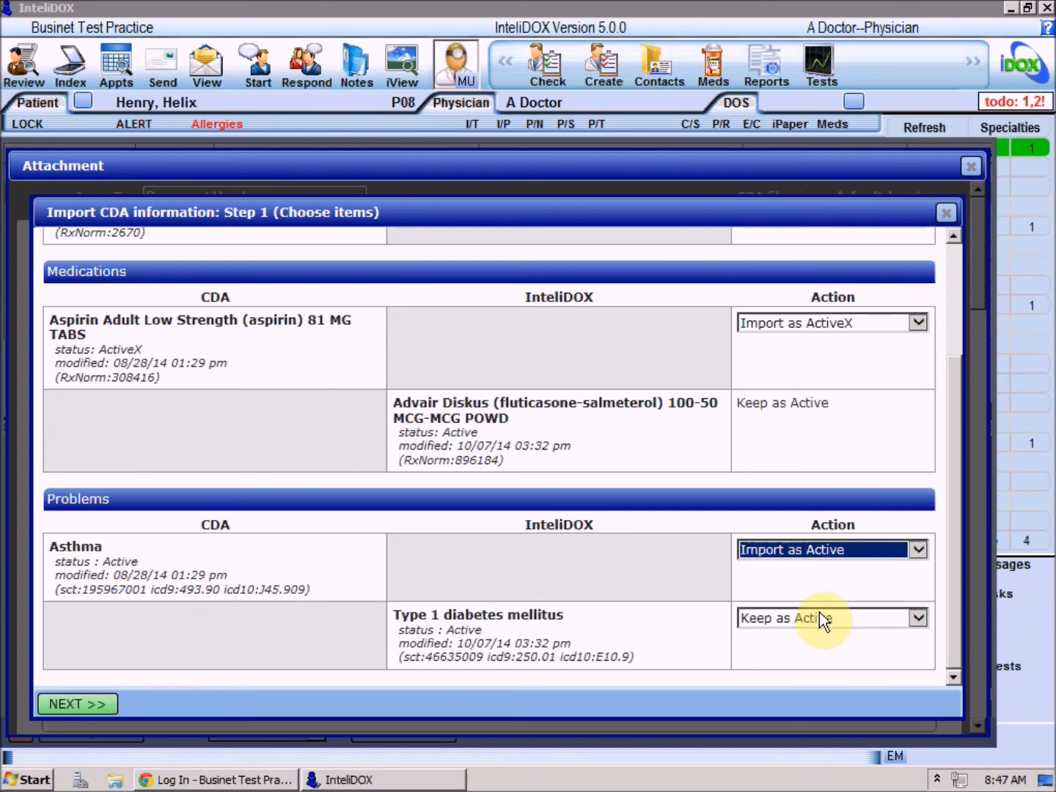
{"action": "left_click", "coordinate": [81, 704]}
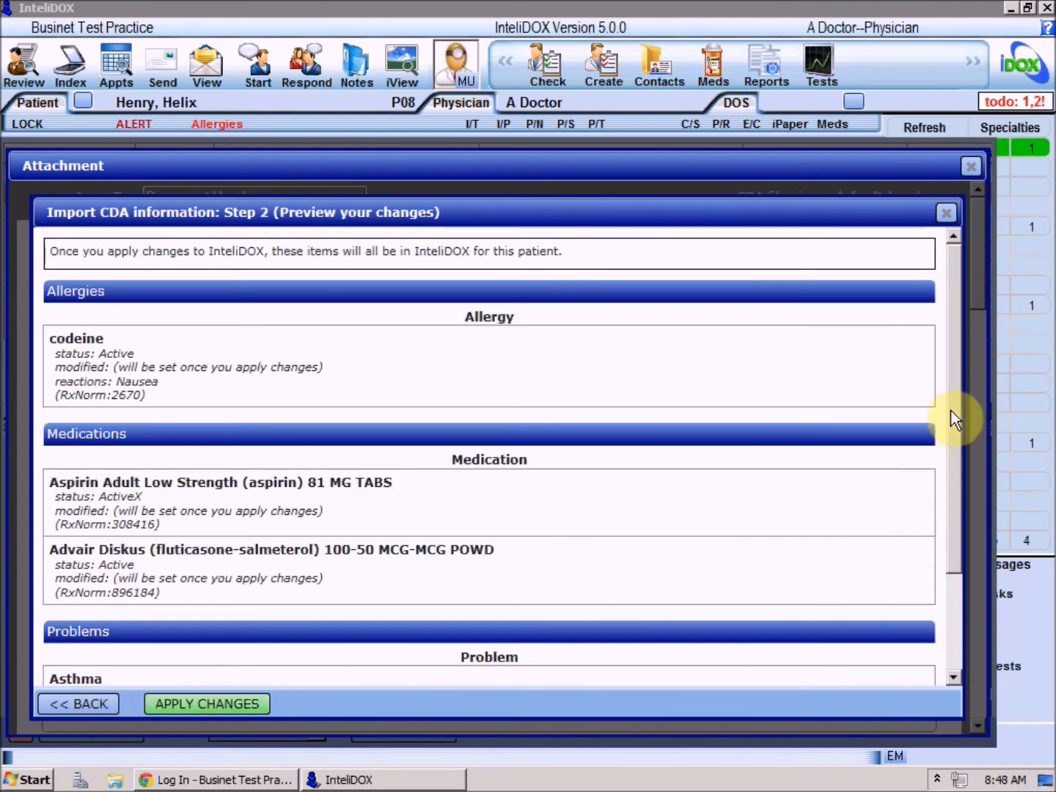
- Apply the codeine, asthma and aspirin import, then close the attachment window
{"action": "left_click_drag", "start_coordinate": [950, 438], "coordinate": [939, 554]}
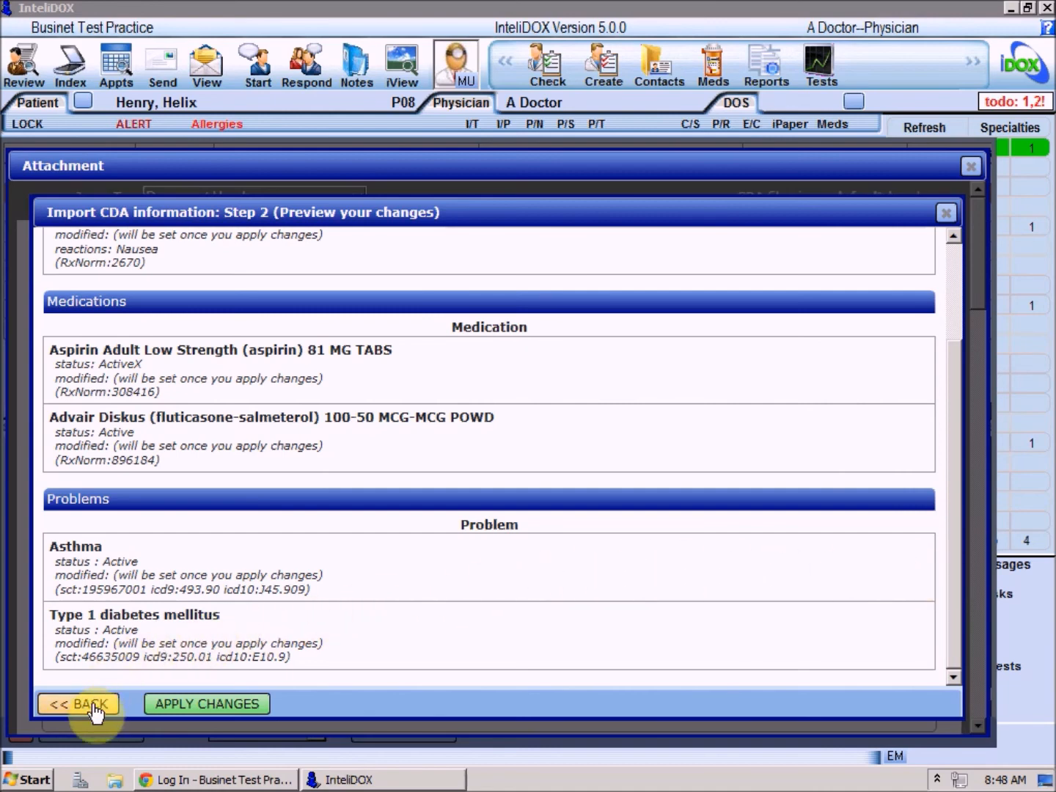
{"action": "left_click", "coordinate": [188, 703]}
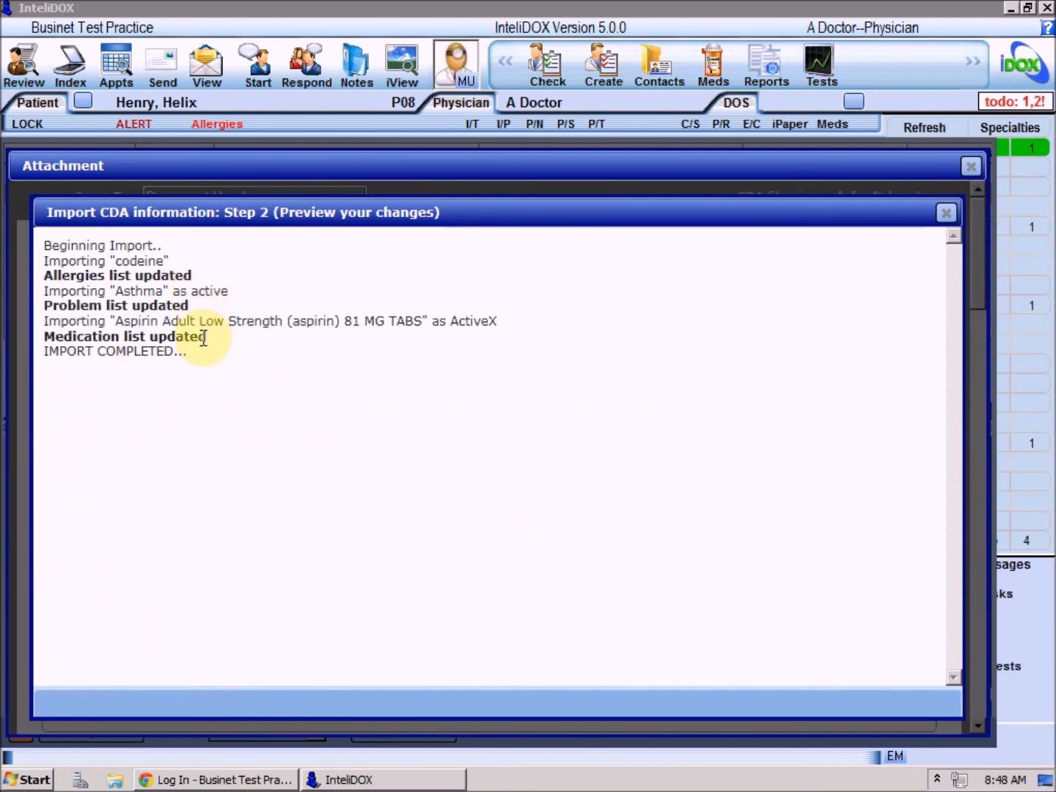
{"action": "left_click", "coordinate": [973, 168]}
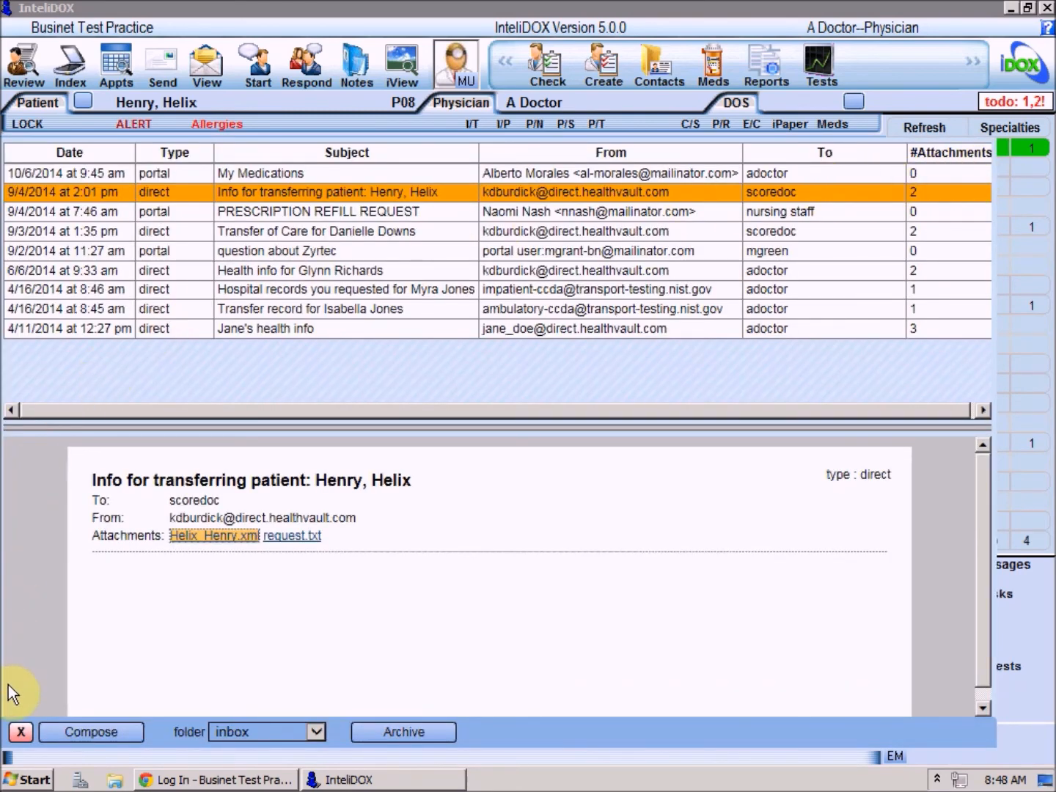
- Close the message viewer and open the CCRs/CCDs (30) index corral
{"action": "left_click", "coordinate": [17, 735]}
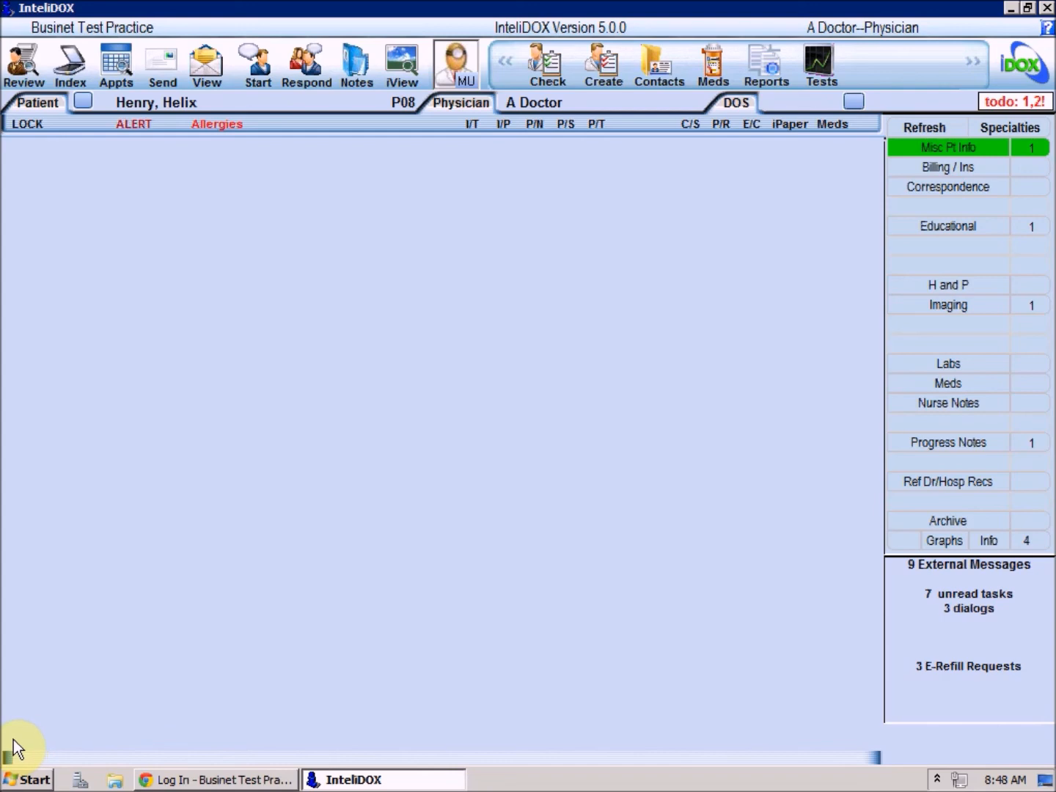
{"action": "left_click", "coordinate": [74, 66]}
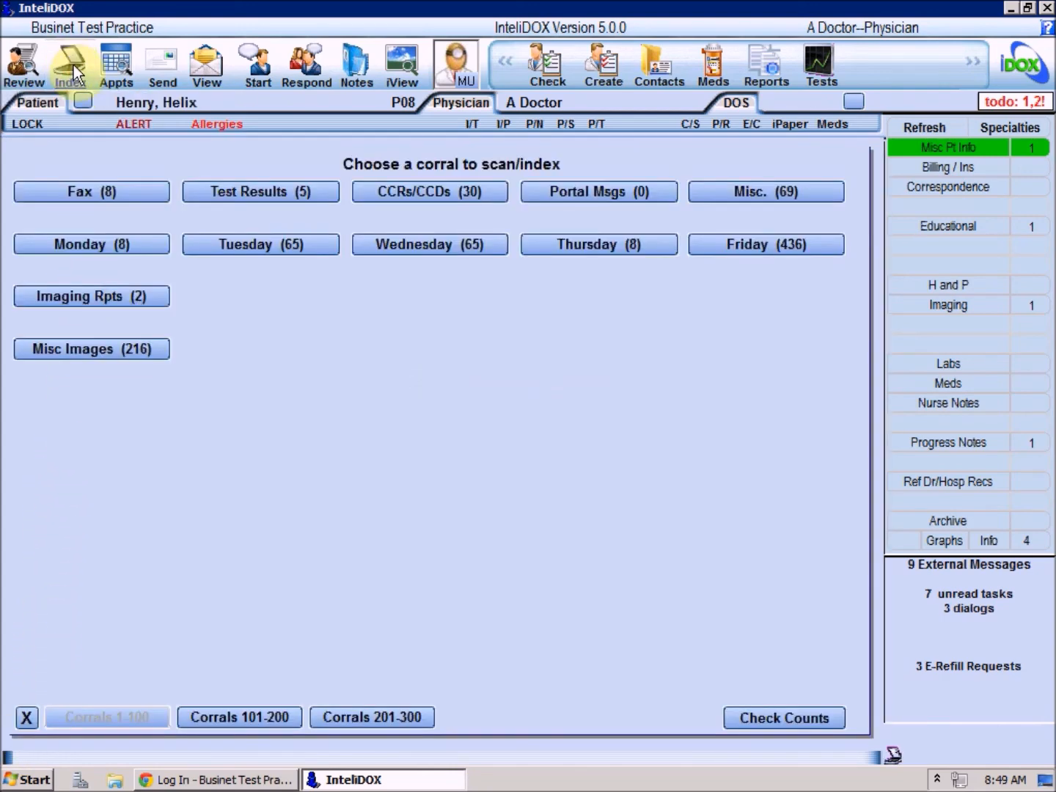
{"action": "left_click", "coordinate": [433, 193]}
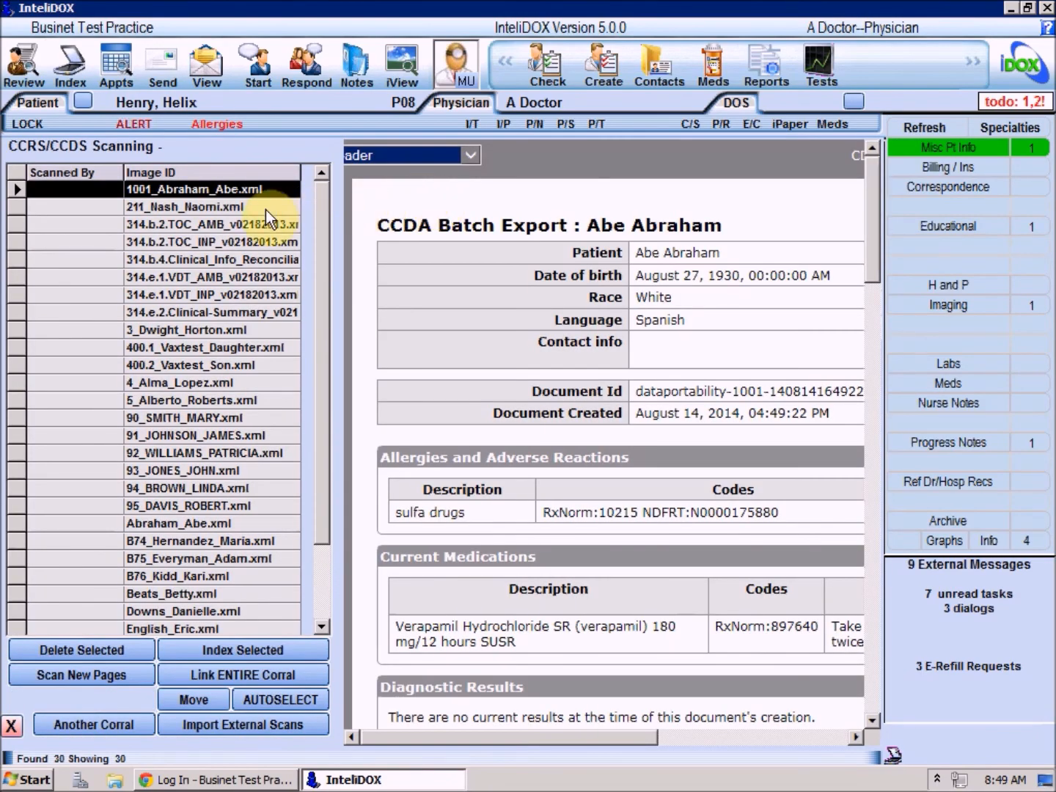
- Preview the corral files, settling on the 314.b.2 ambulatory transitions-of-care document
{"action": "left_click", "coordinate": [266, 208]}
{"action": "left_click", "coordinate": [261, 225]}
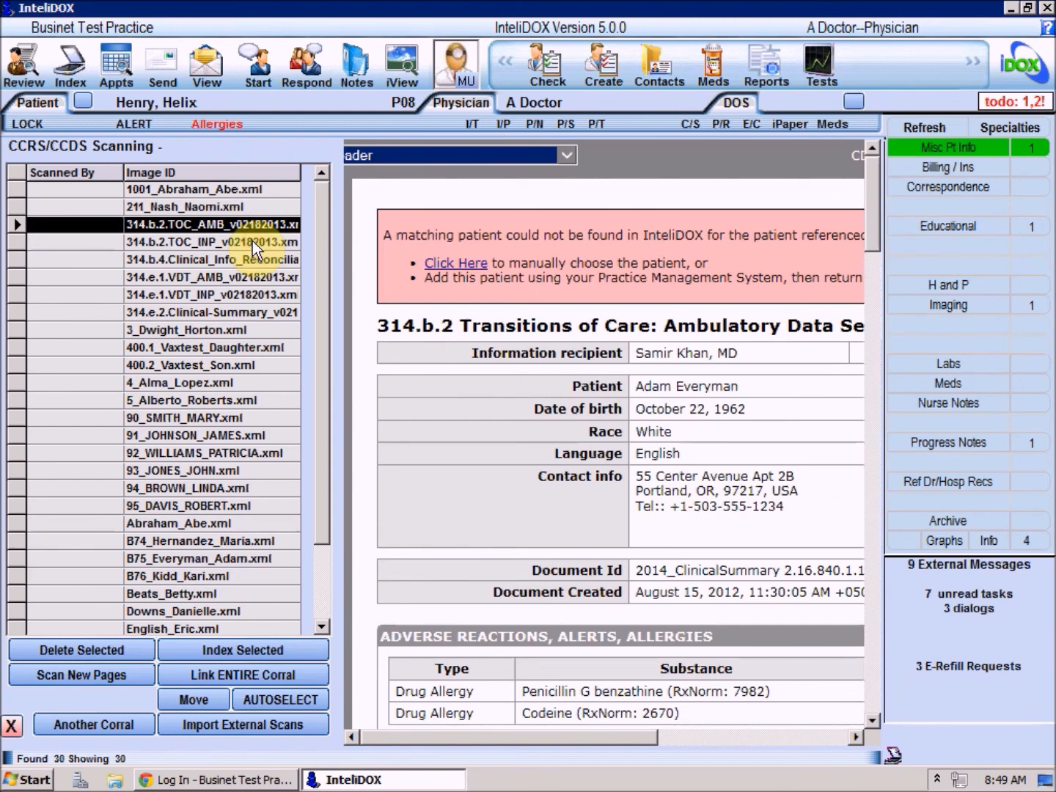
{"action": "left_click", "coordinate": [253, 241]}
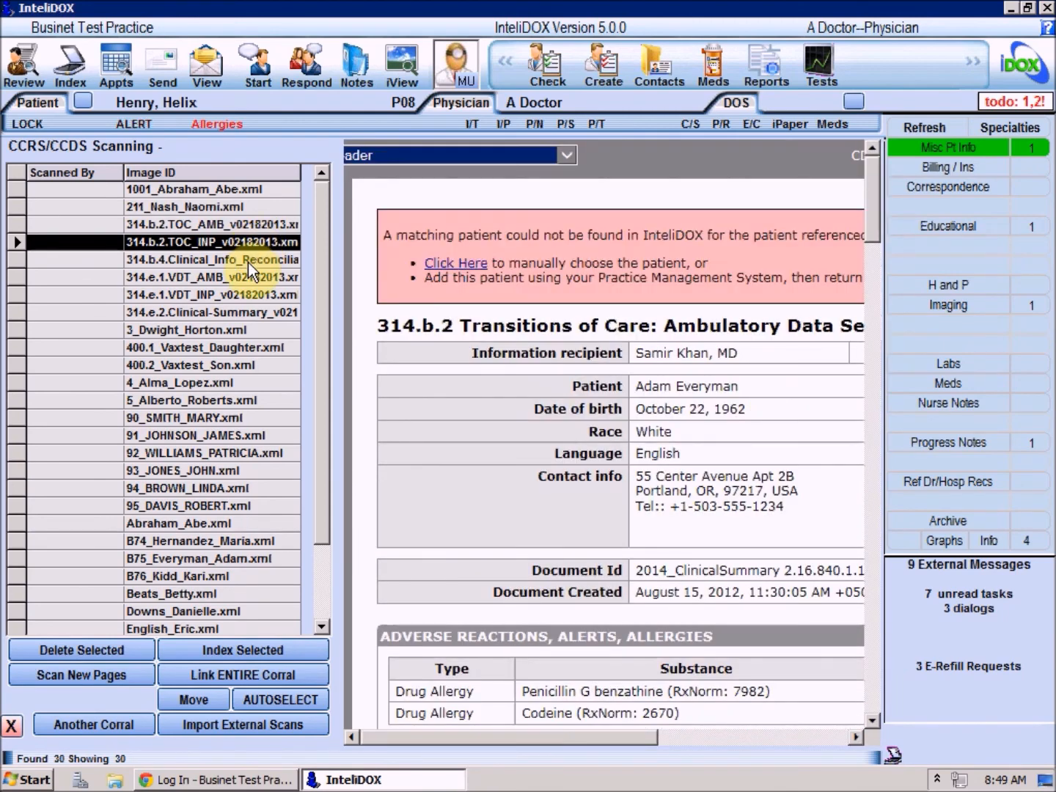
{"action": "left_click", "coordinate": [243, 223]}
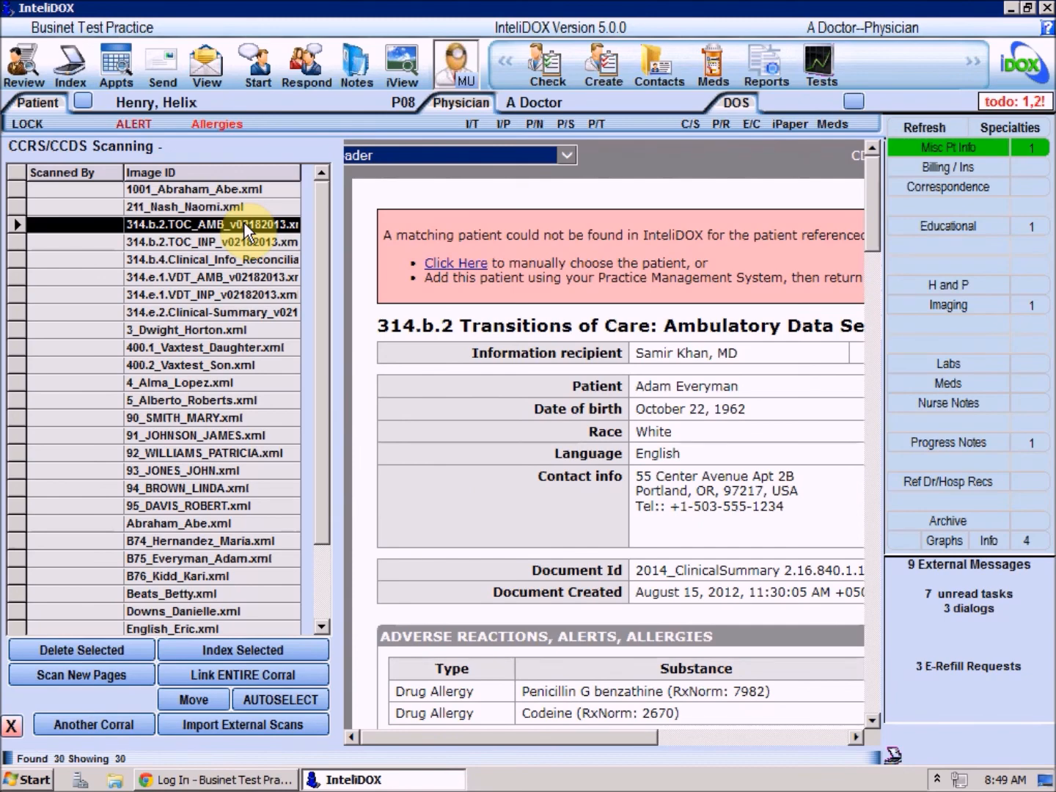
- Index the transitions-of-care CCDA to the matching patient found in Patient Lookup
{"action": "left_click", "coordinate": [242, 650]}
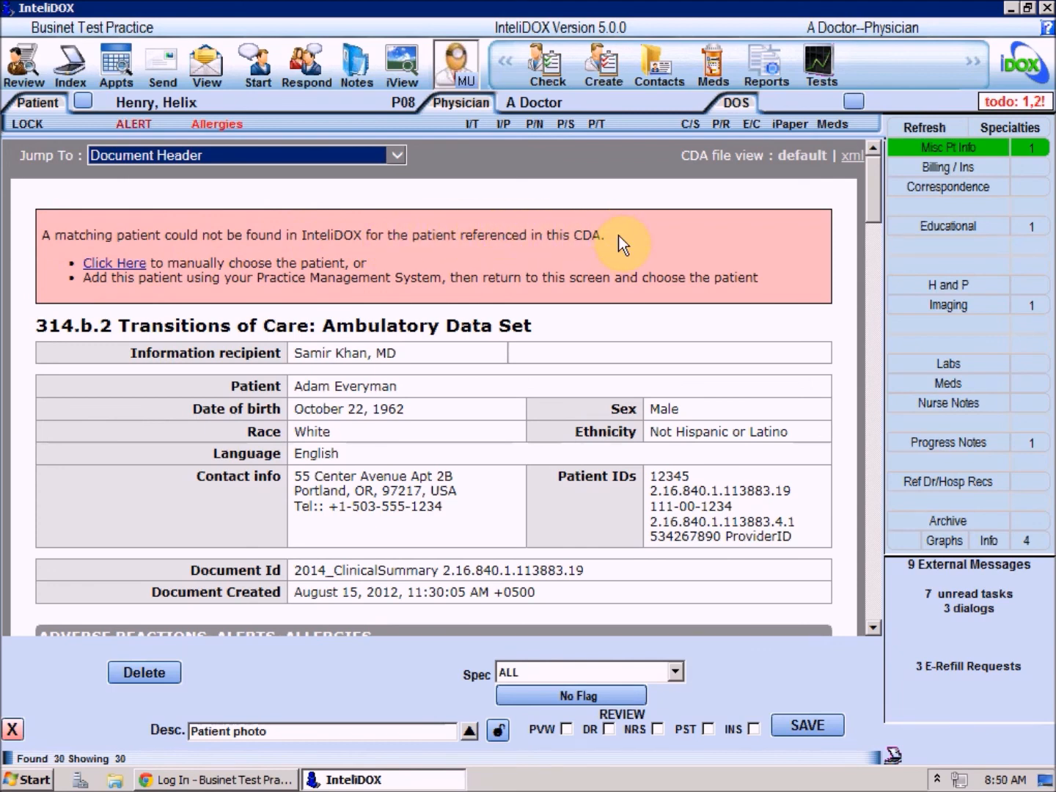
{"action": "left_click", "coordinate": [126, 269]}
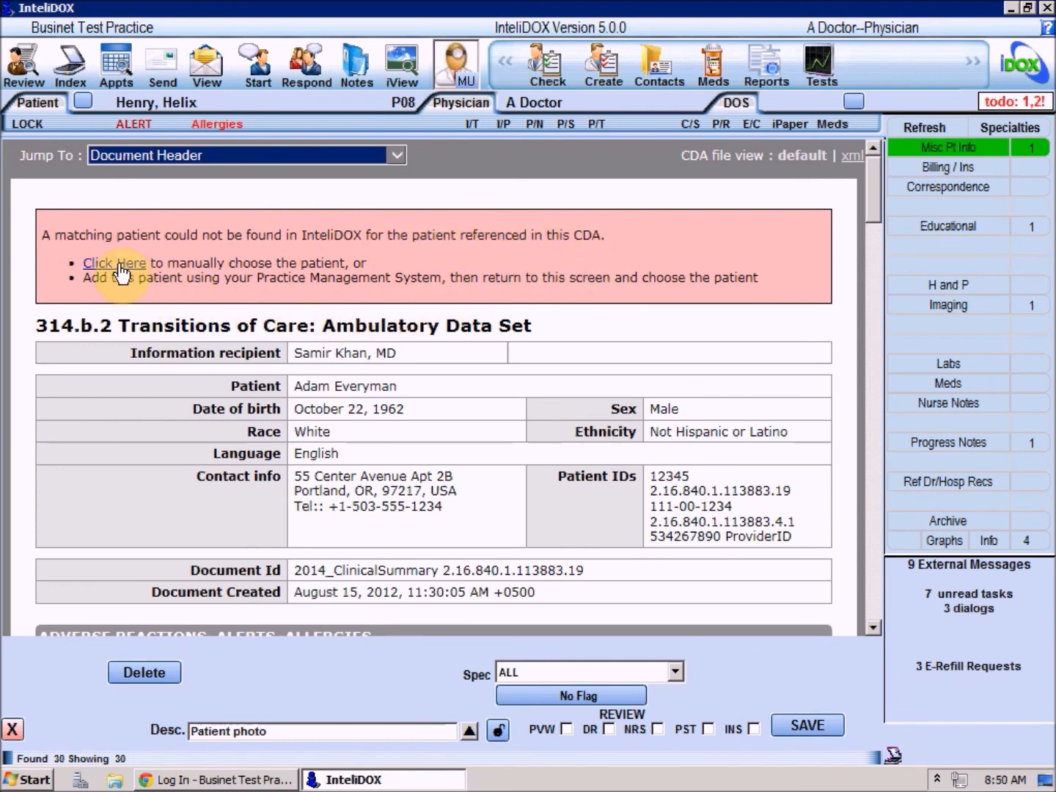
{"action": "type", "text": "everyman"}
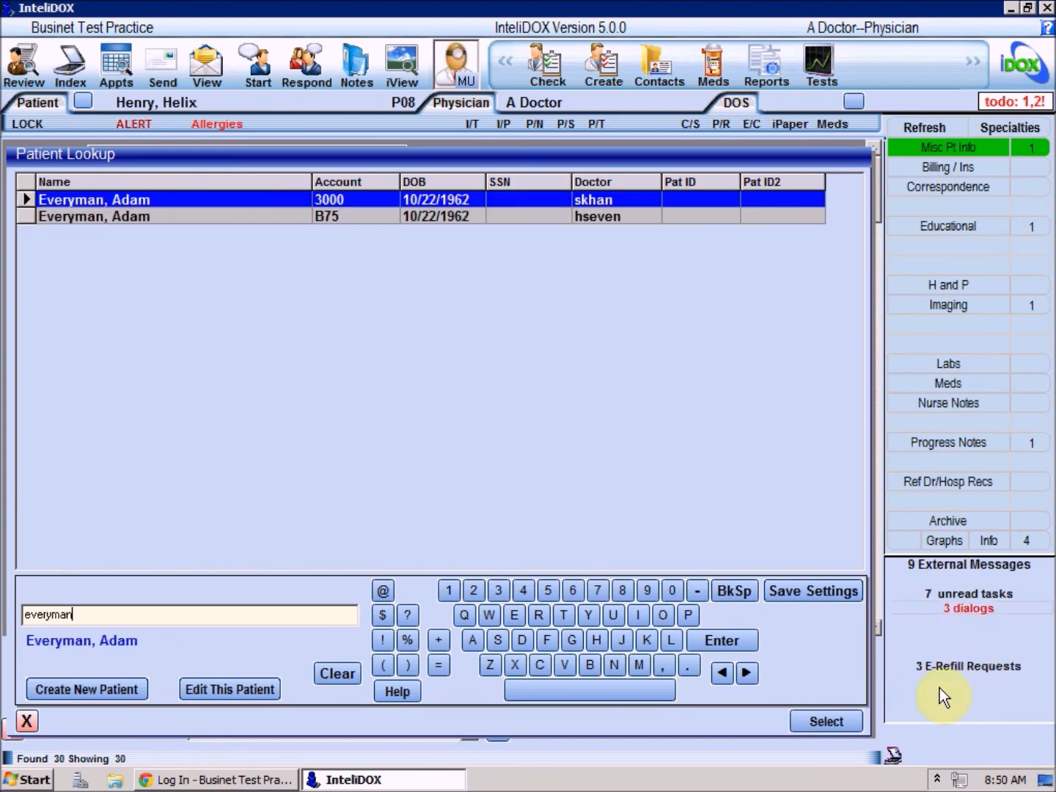
{"action": "left_click", "coordinate": [826, 721]}
- Import the penicillin G benzathine allergy, costochondritis and albuterol into that patient's chart
{"action": "left_click", "coordinate": [53, 244]}
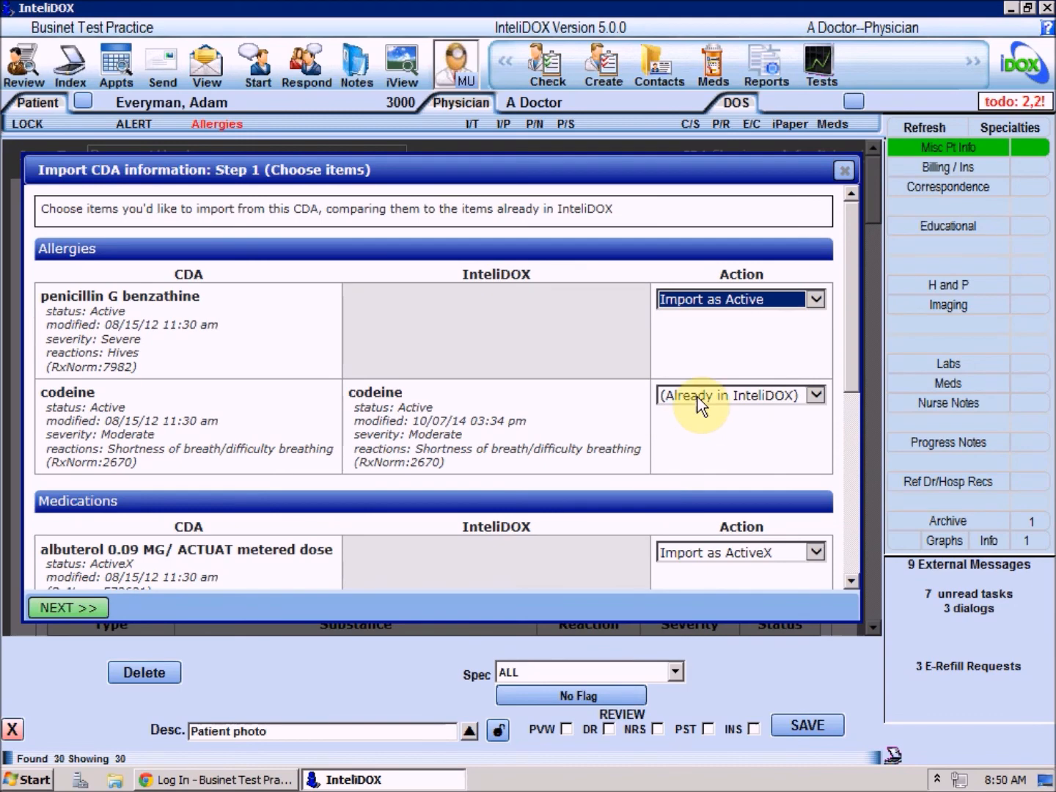
{"action": "left_click_drag", "start_coordinate": [853, 253], "coordinate": [839, 457]}
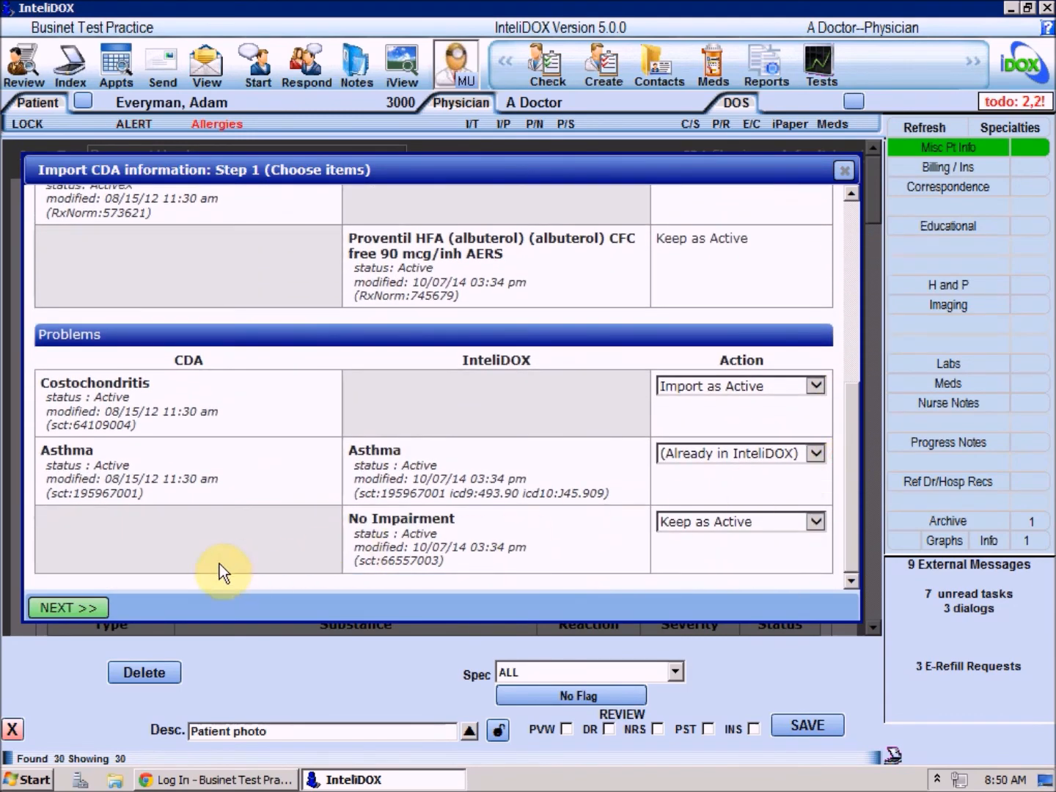
{"action": "left_click", "coordinate": [77, 607]}
{"action": "left_click", "coordinate": [185, 614]}
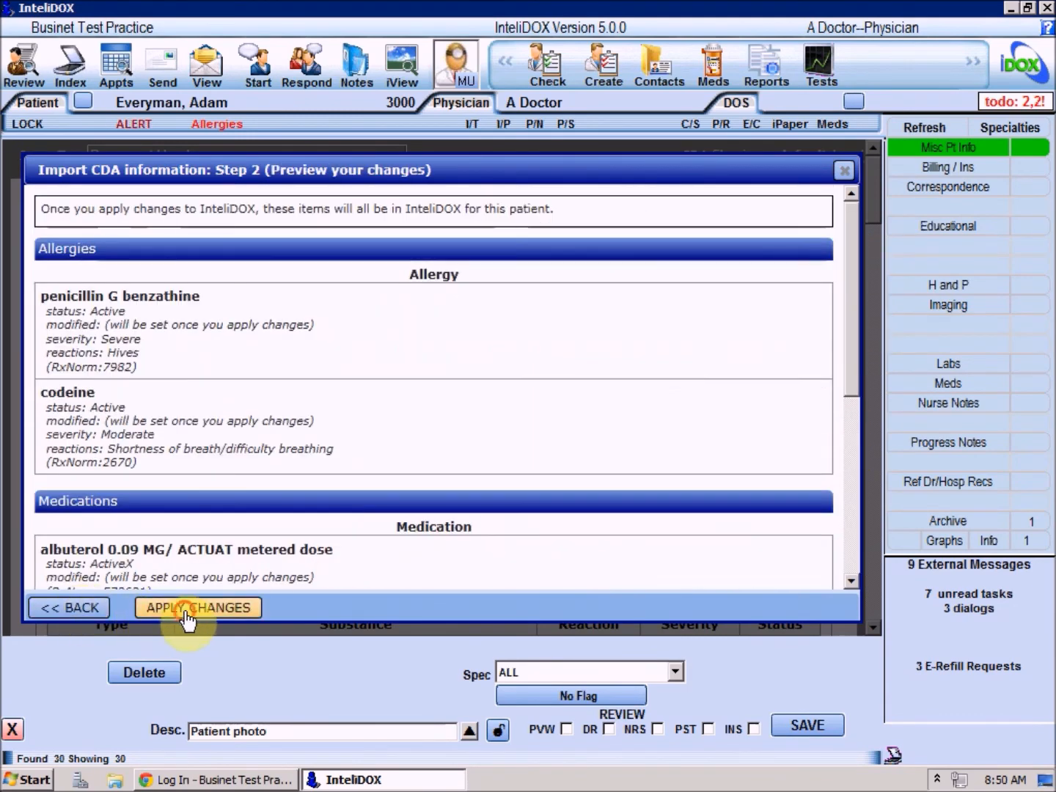